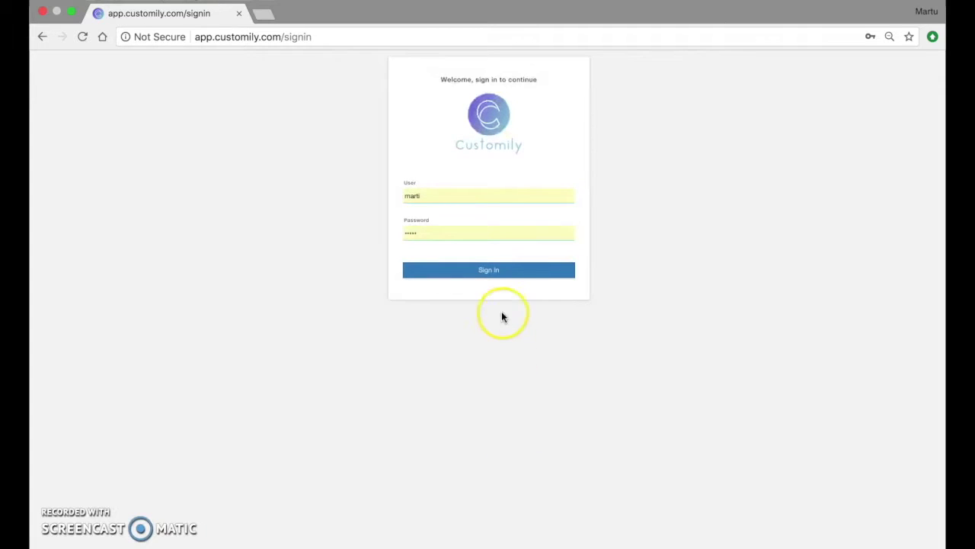
# - Sign in, jump to the last page of products, and start a new product
pyautogui.click(509, 272)
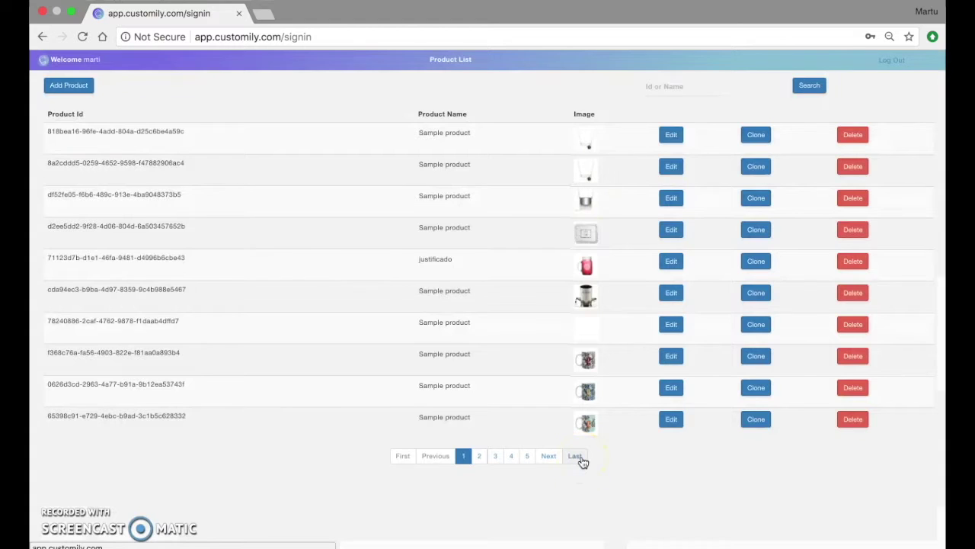
pyautogui.click(577, 456)
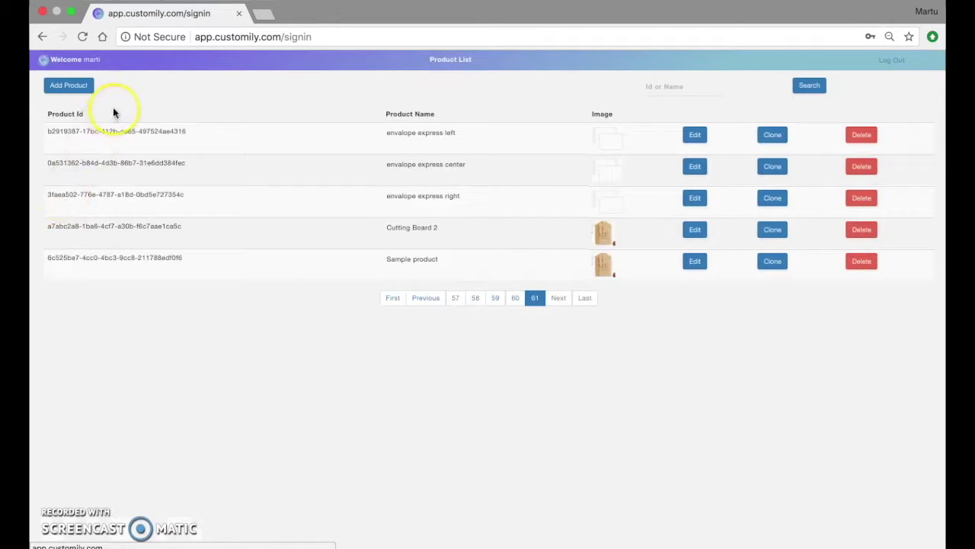
pyautogui.click(68, 87)
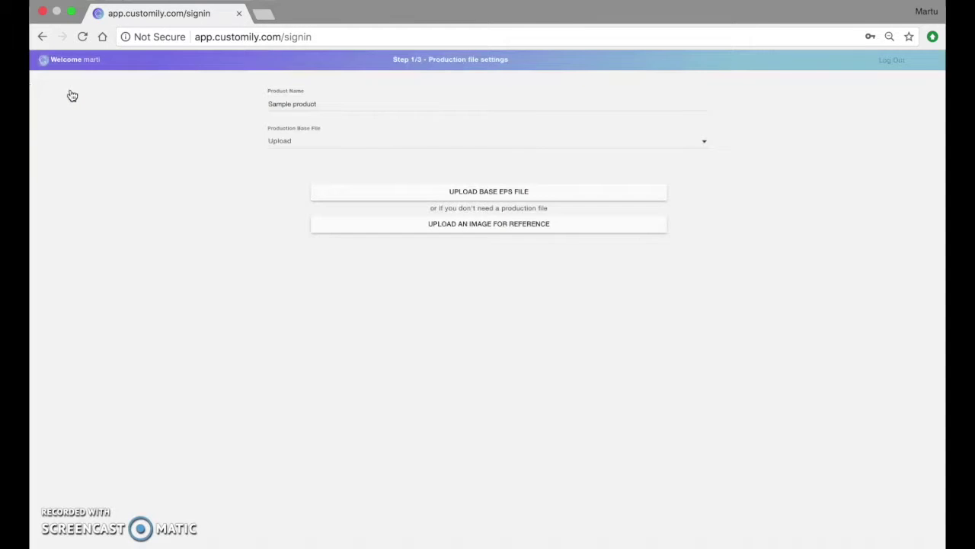
# - Rename the product 'Chopping Board' and upload base EPS.eps as its production base file
pyautogui.click(300, 106)
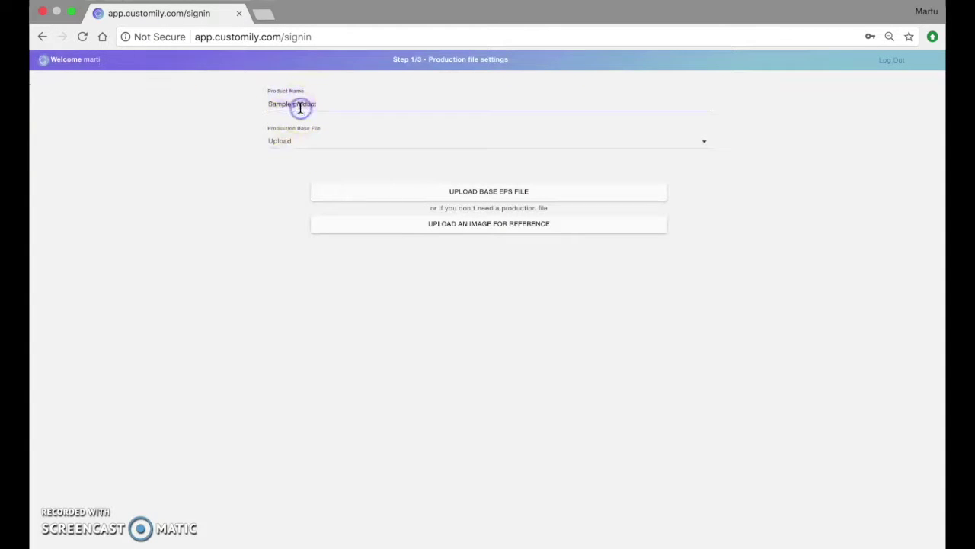
pyautogui.write('Chopping')
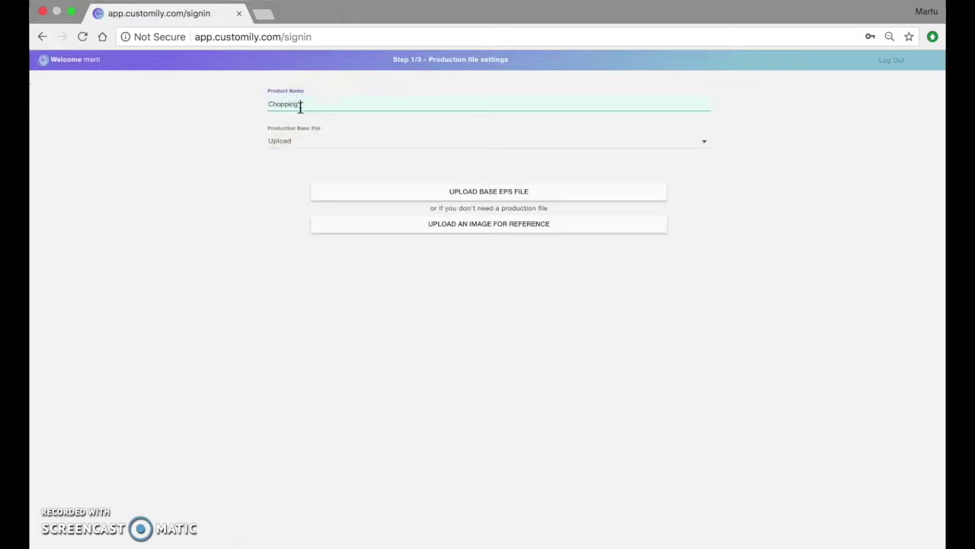
pyautogui.write(' Board')
pyautogui.click(483, 192)
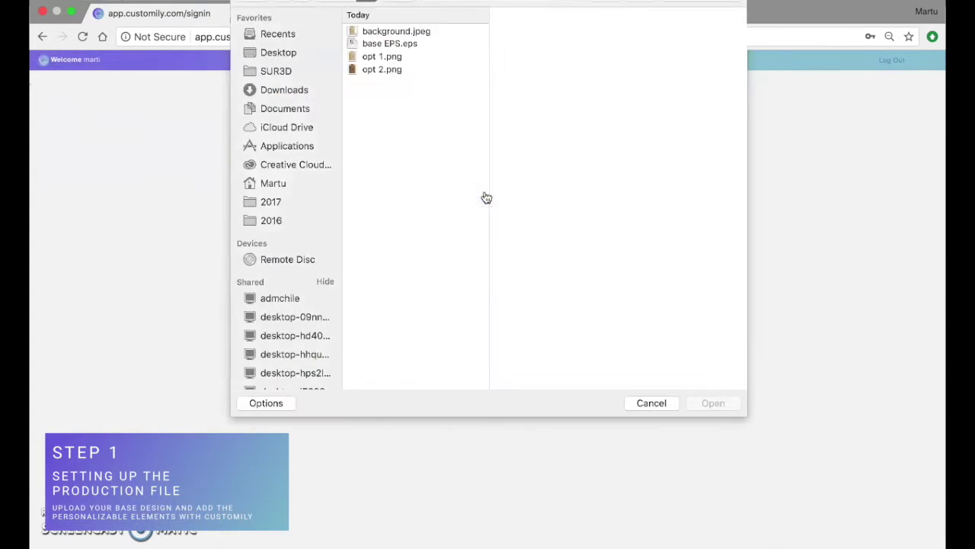
pyautogui.click(389, 44)
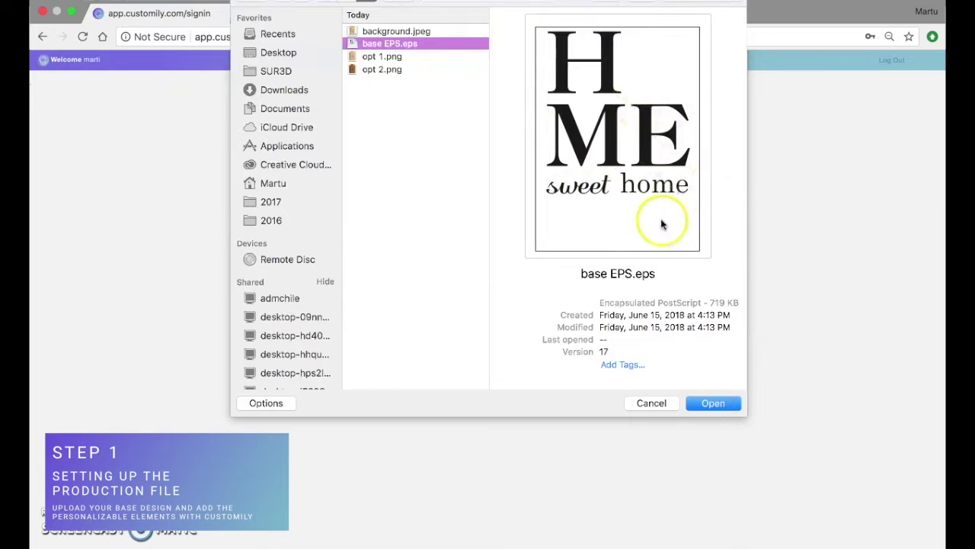
pyautogui.click(694, 394)
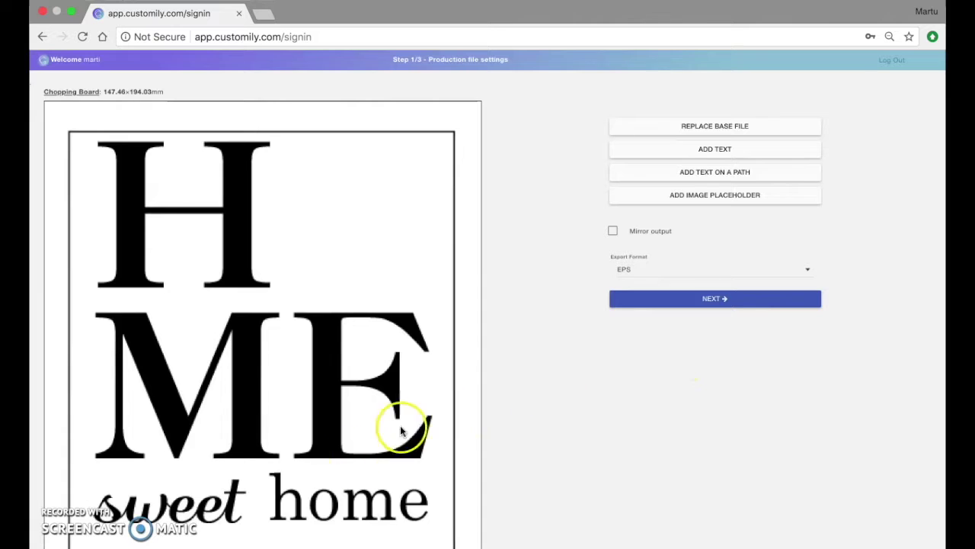
# - Add a text box and stretch it about 115 mm wide below 'sweet home'
pyautogui.scroll(-2, 350, 453)
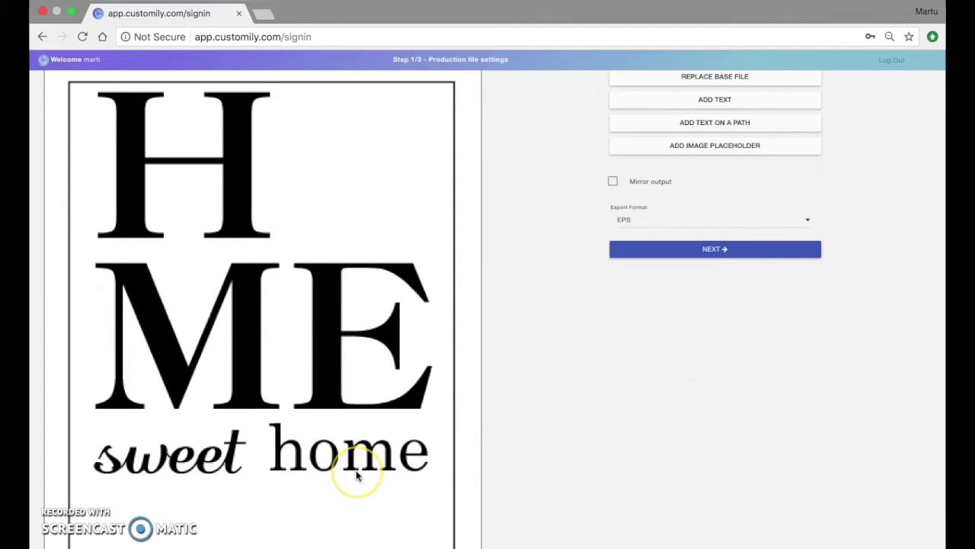
pyautogui.scroll(-3, 356, 470)
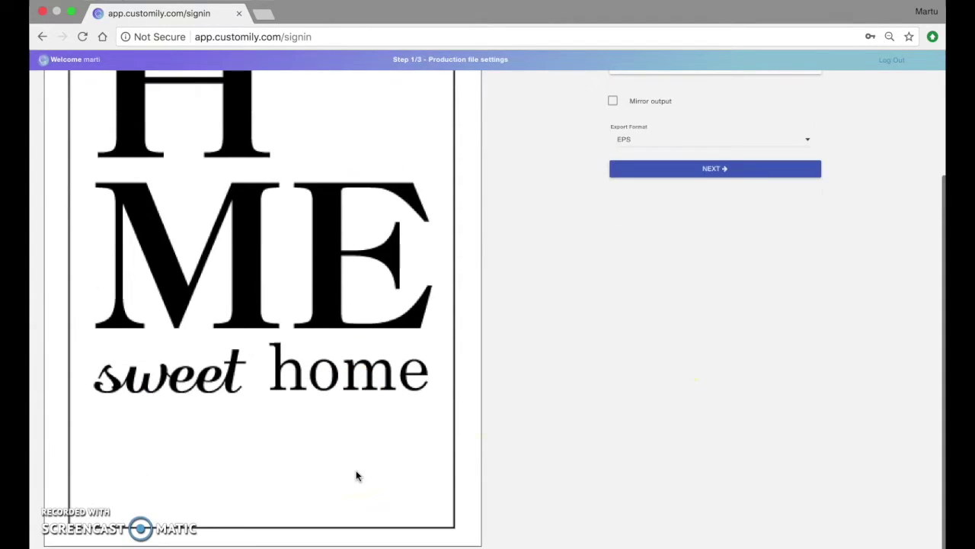
pyautogui.scroll(5, 356, 470)
pyautogui.click(648, 409)
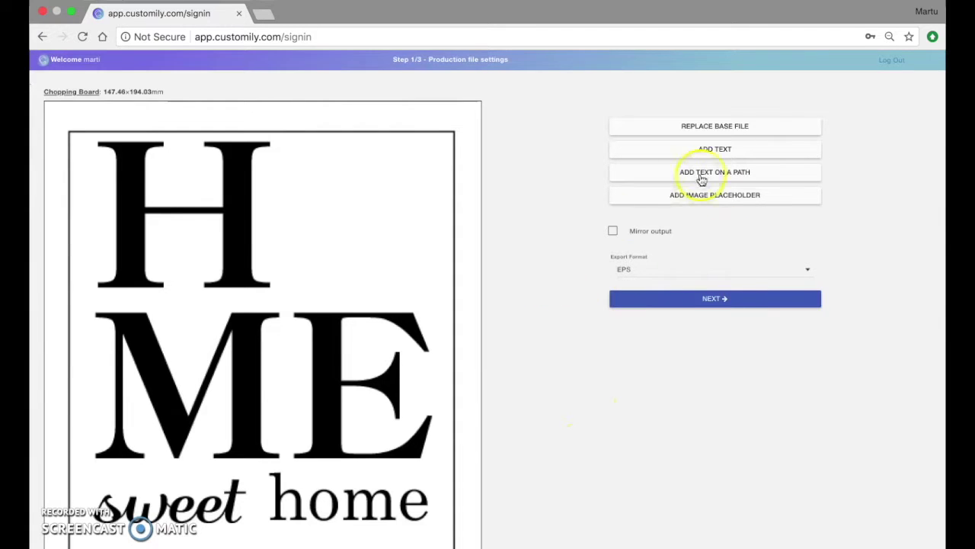
pyautogui.click(712, 151)
pyautogui.scroll(-3, 404, 430)
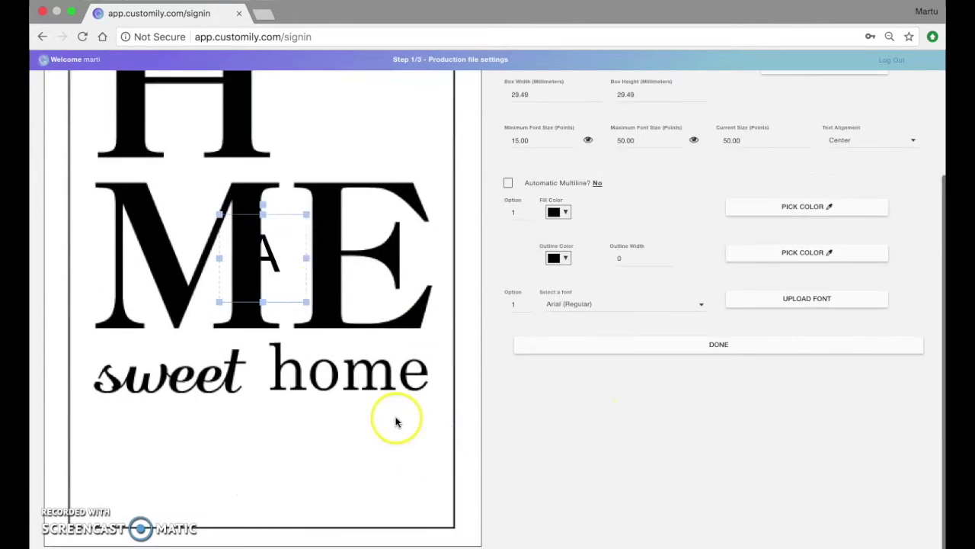
pyautogui.moveTo(289, 235); pyautogui.dragTo(432, 462)
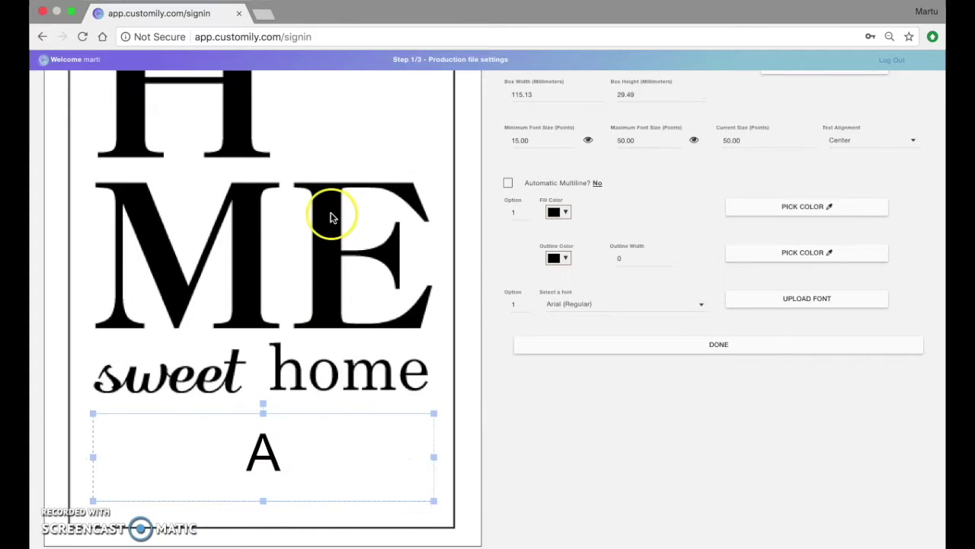
pyautogui.scroll(3, 330, 217)
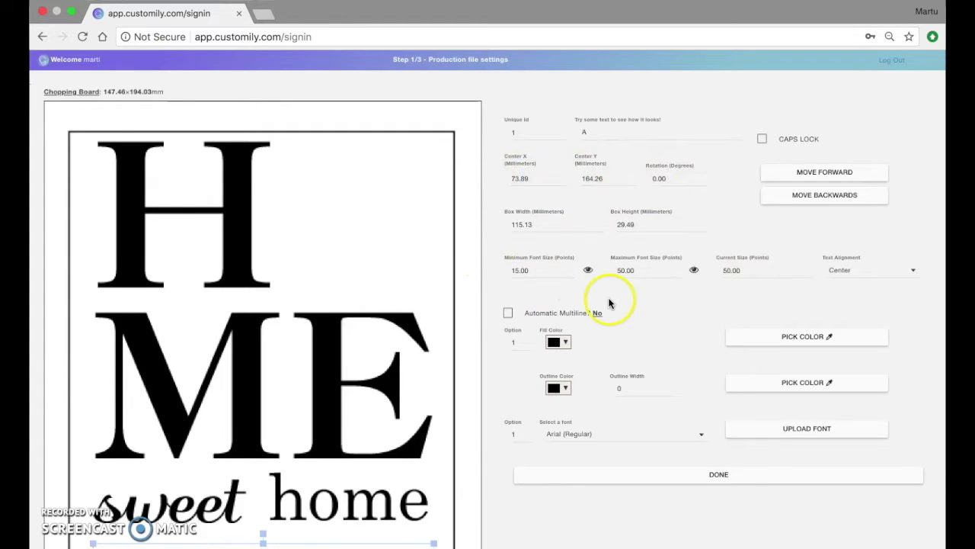
# - Replace the preview letter A with a sample first name
pyautogui.scroll(-1, 616, 300)
pyautogui.click(609, 122)
pyautogui.press('BackSpace')
pyautogui.write('M')
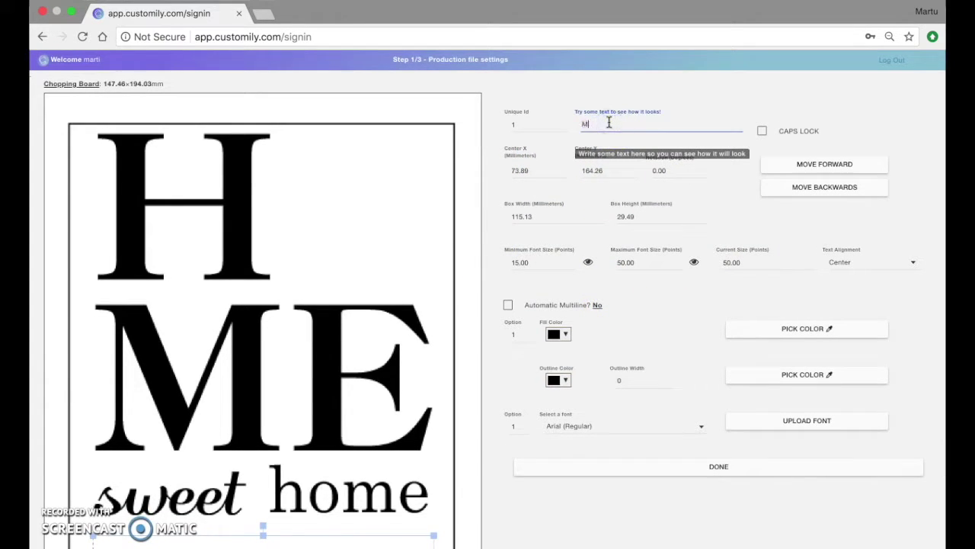
pyautogui.write('artina')
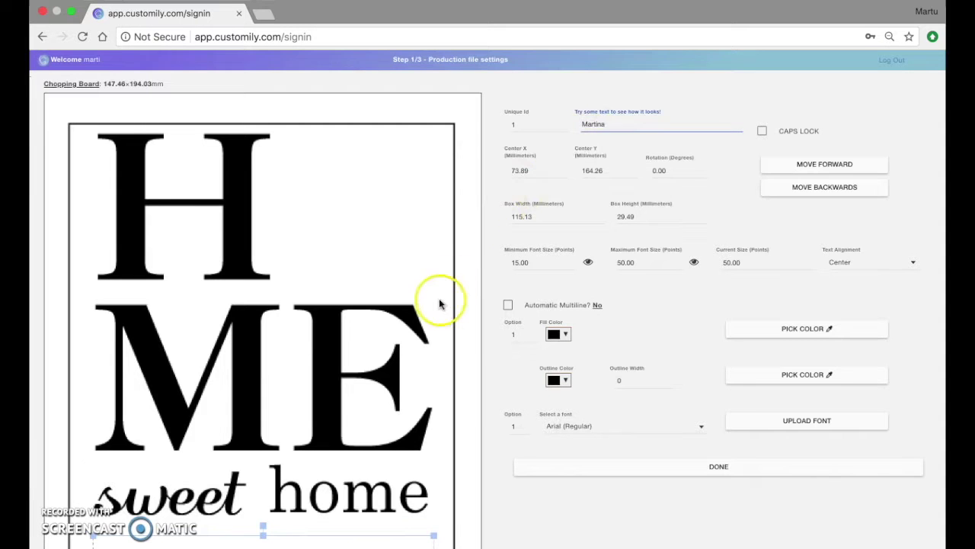
pyautogui.scroll(-4, 437, 298)
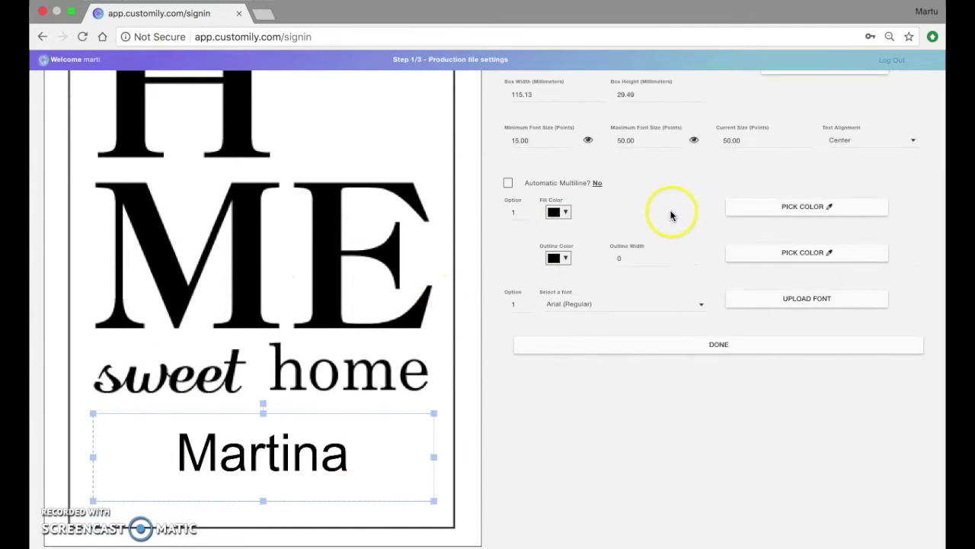
pyautogui.scroll(4, 671, 213)
pyautogui.scroll(-4, 327, 355)
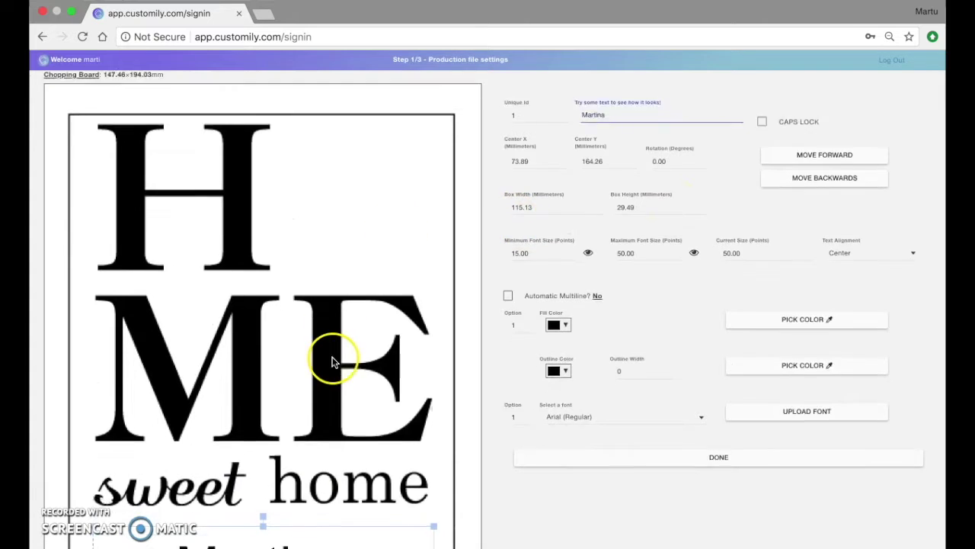
pyautogui.scroll(4, 320, 361)
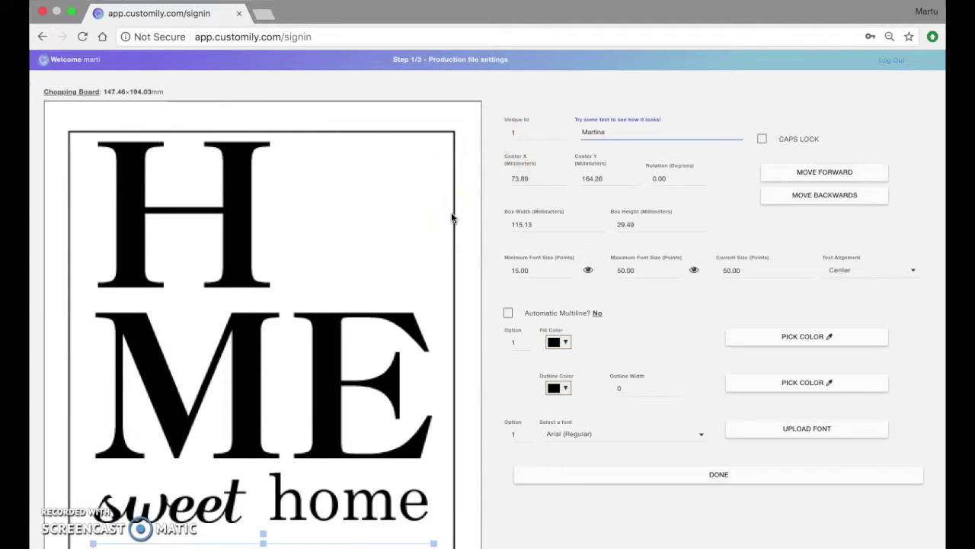
# - Change options in the text box settings panel
pyautogui.click(431, 242)
pyautogui.click(392, 327)
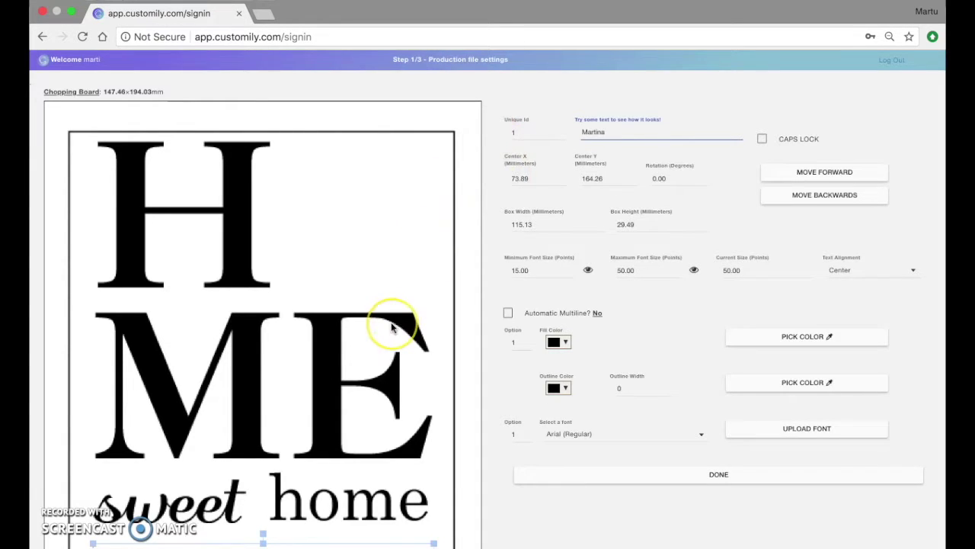
pyautogui.scroll(-2, 392, 327)
pyautogui.click(329, 447)
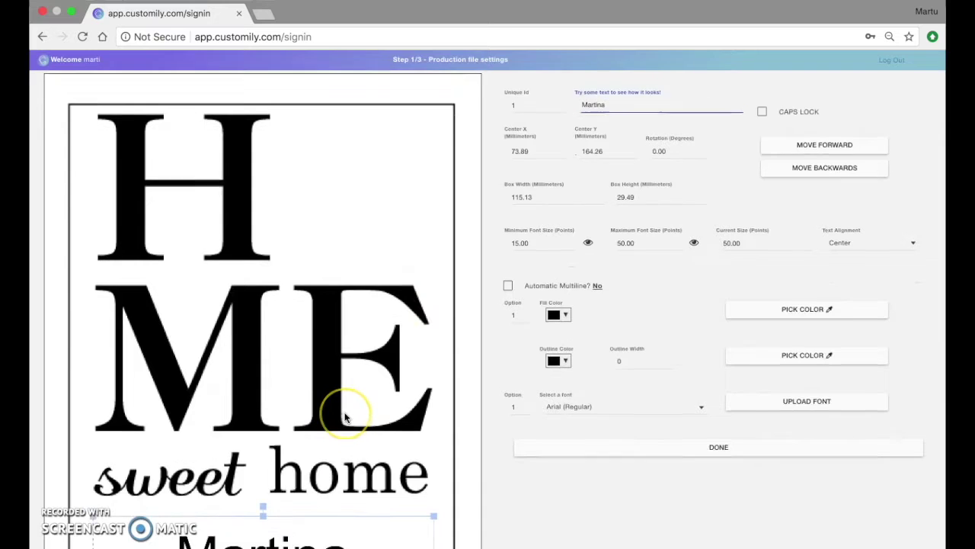
pyautogui.scroll(2, 342, 410)
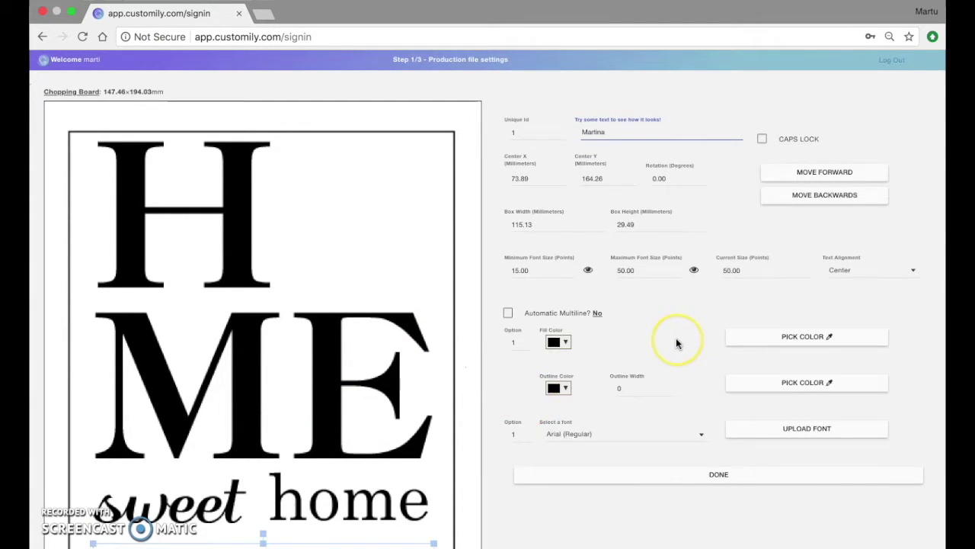
# - Set the name text's maximum font size to 40 pt
pyautogui.scroll(-3, 676, 342)
pyautogui.click(616, 205)
pyautogui.press('Delete')
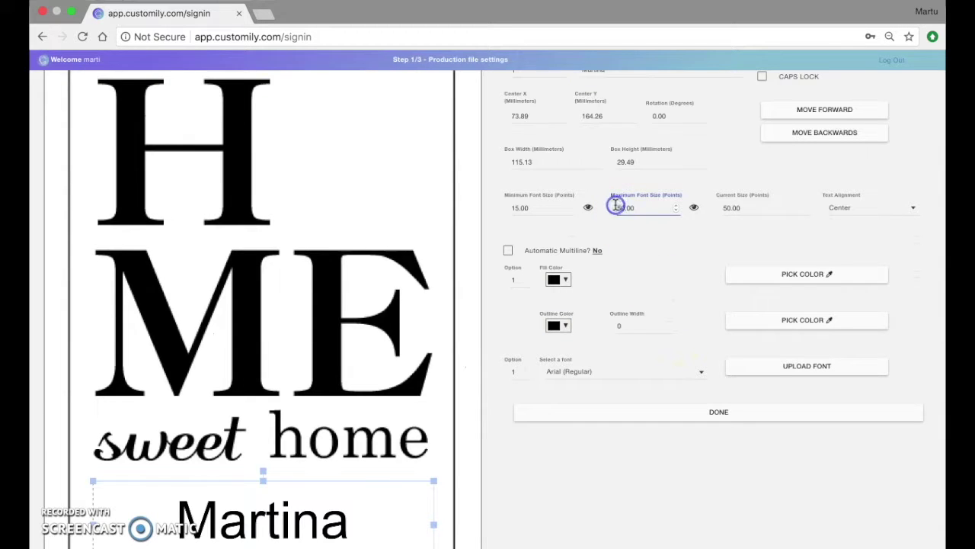
pyautogui.write('4')
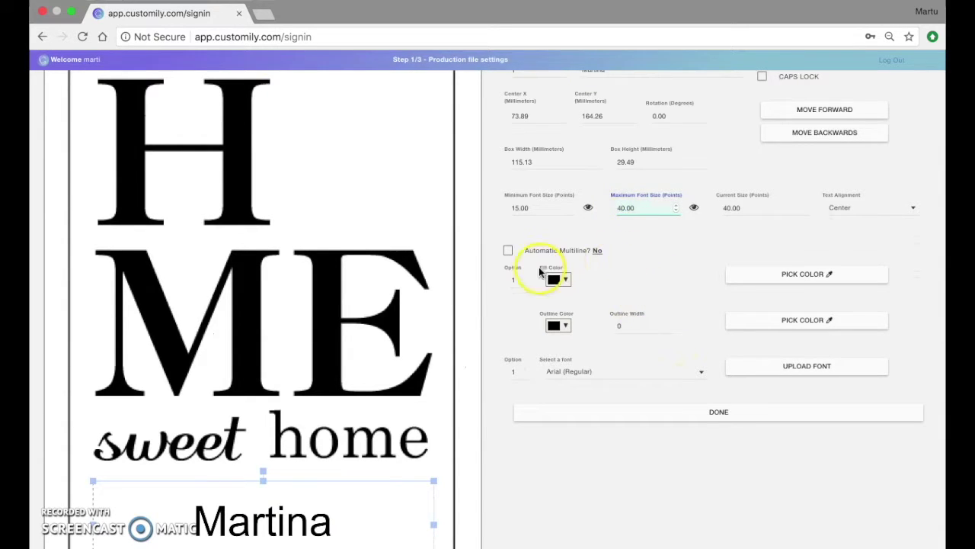
# - Save Avenir (Heavy) as font option 1
pyautogui.scroll(-1, 613, 305)
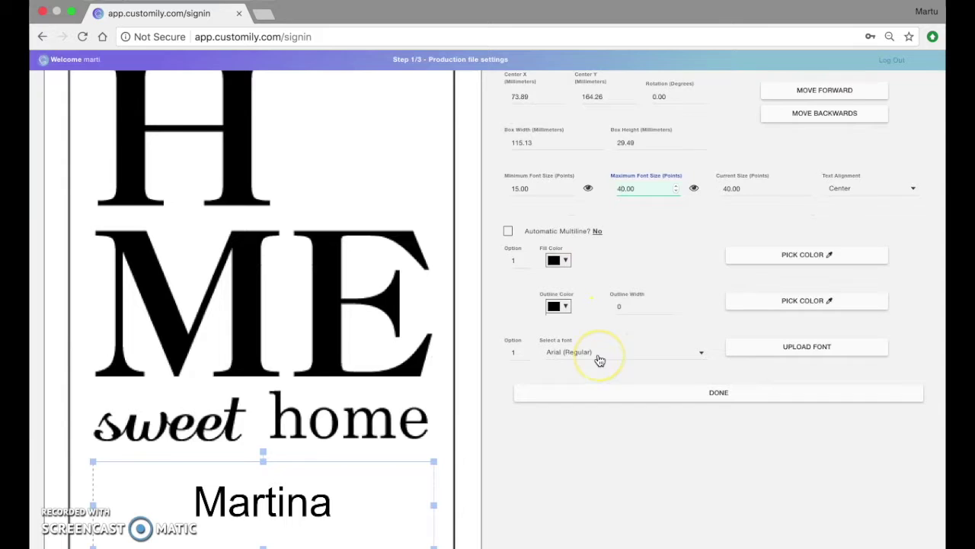
pyautogui.scroll(-1, 600, 361)
pyautogui.click(571, 334)
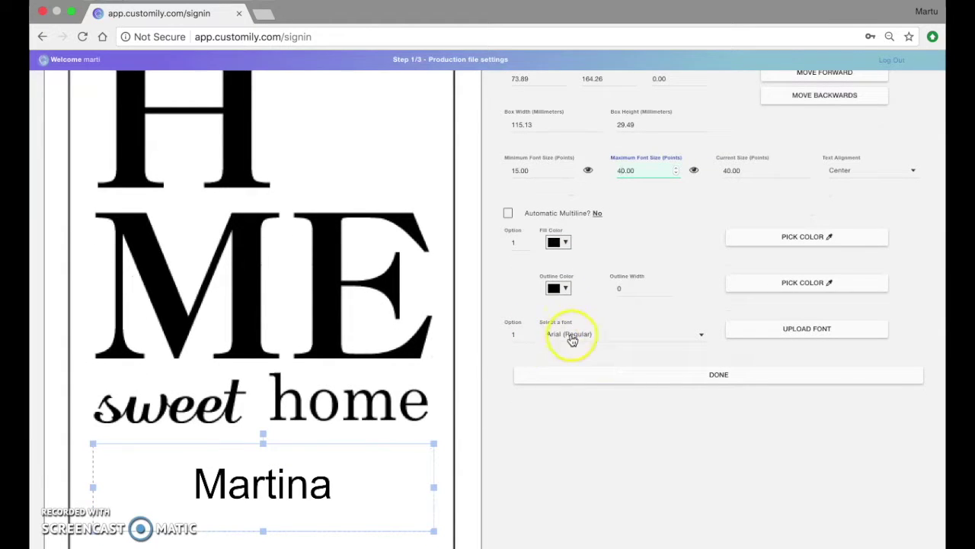
pyautogui.scroll(-1, 583, 366)
pyautogui.scroll(-3, 587, 381)
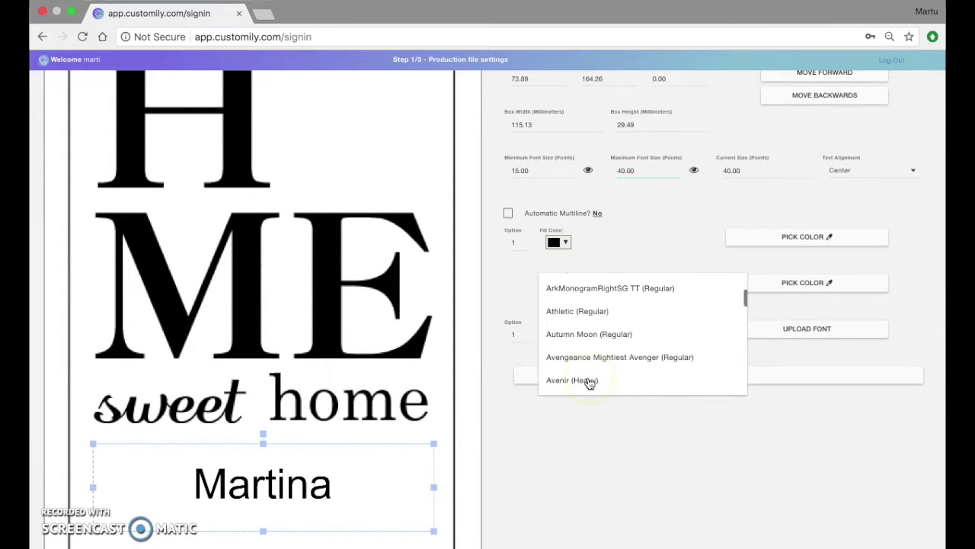
pyautogui.click(582, 352)
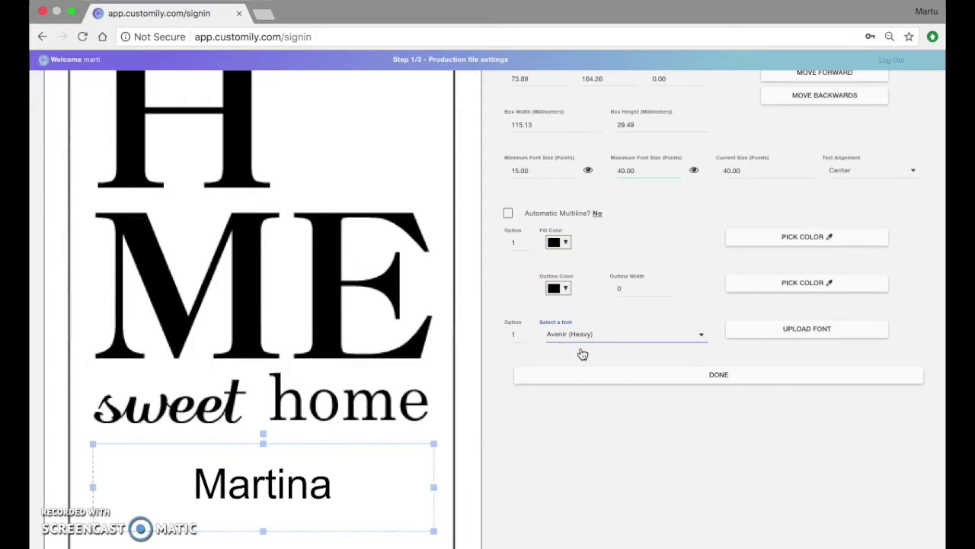
pyautogui.click(553, 357)
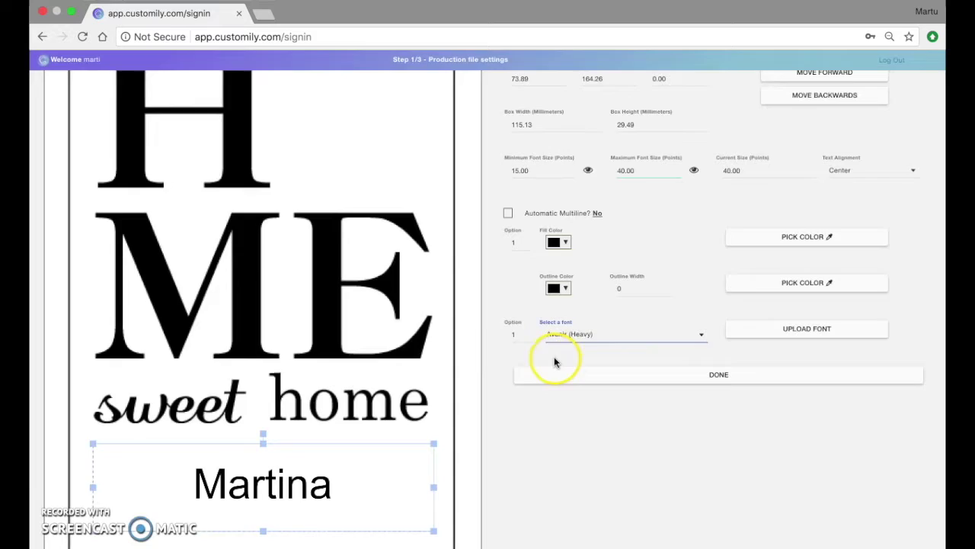
pyautogui.click(534, 321)
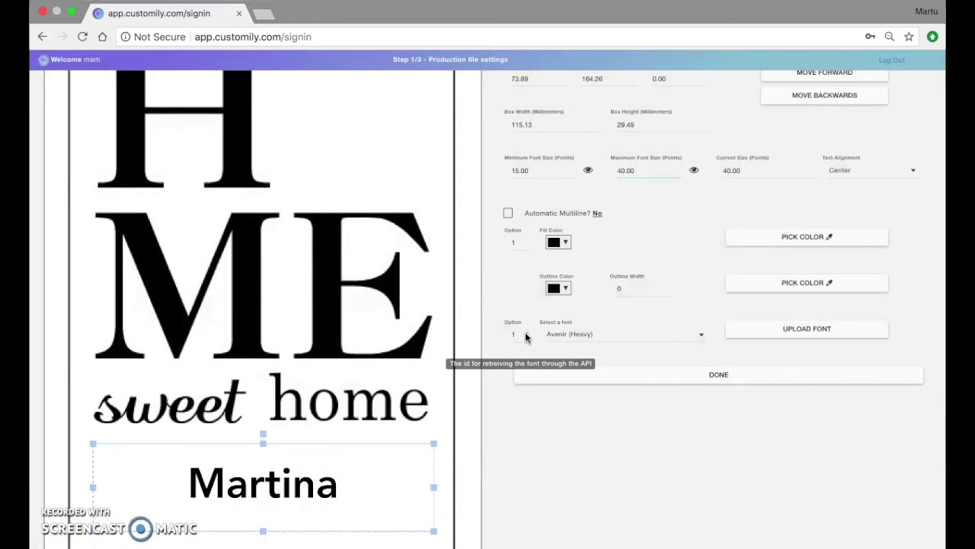
# - Add Georgia (Regular) as font option 2
pyautogui.doubleClick(527, 336)
pyautogui.write('2')
pyautogui.click(572, 337)
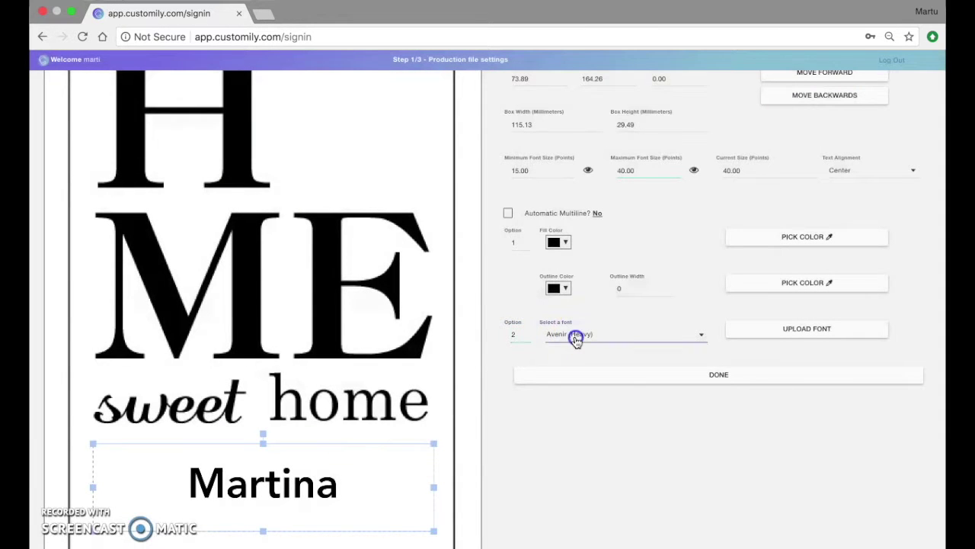
pyautogui.press('g')
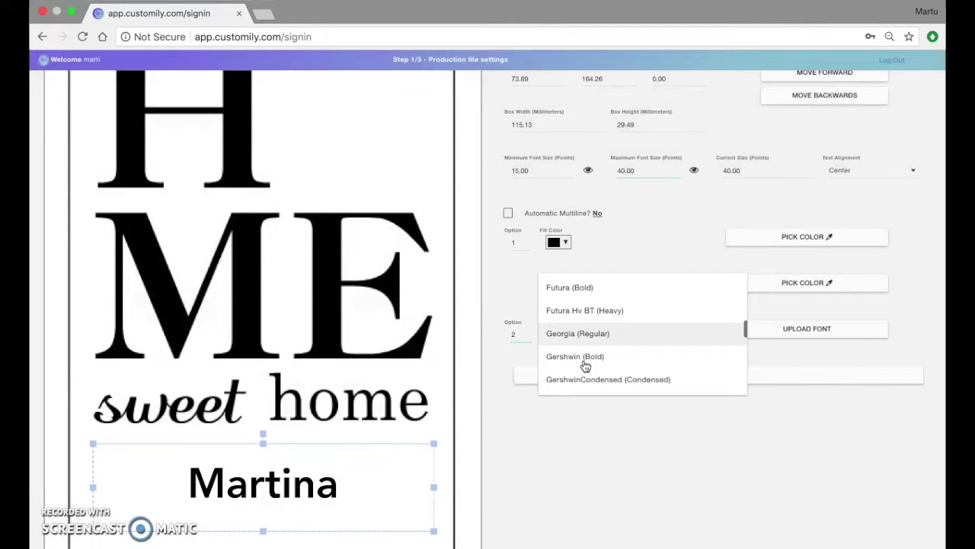
pyautogui.click(597, 333)
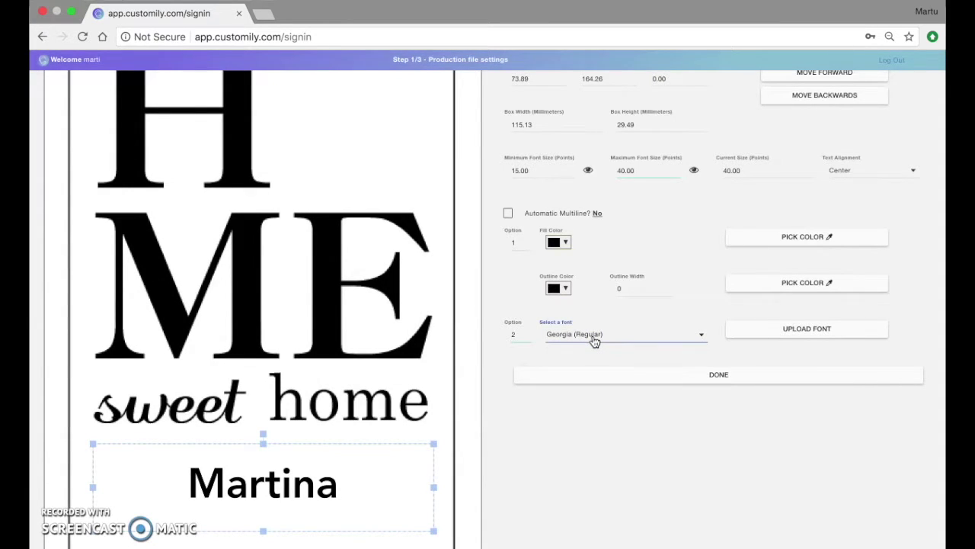
pyautogui.click(495, 471)
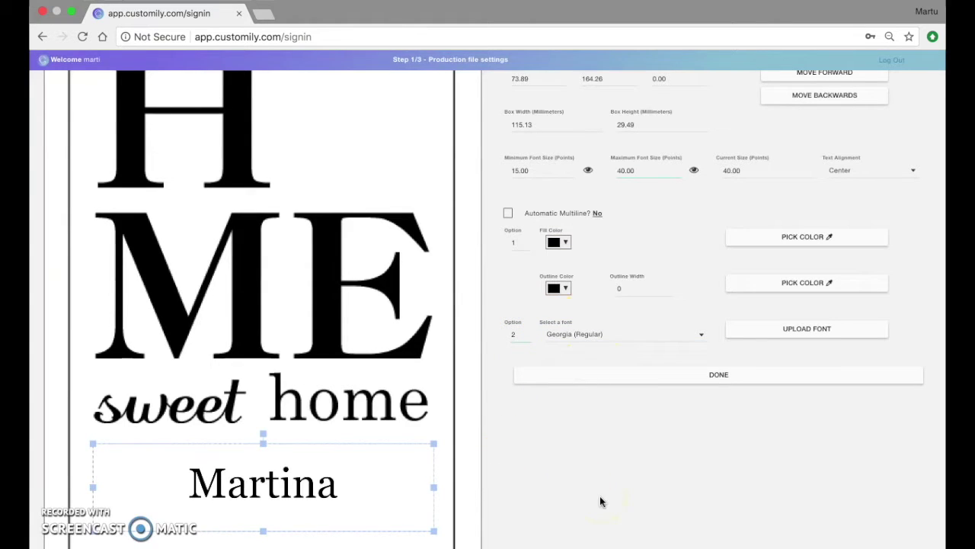
# - Make fill colour option 2 red (#c81111), keeping option 1 black
pyautogui.scroll(1, 522, 275)
pyautogui.click(528, 253)
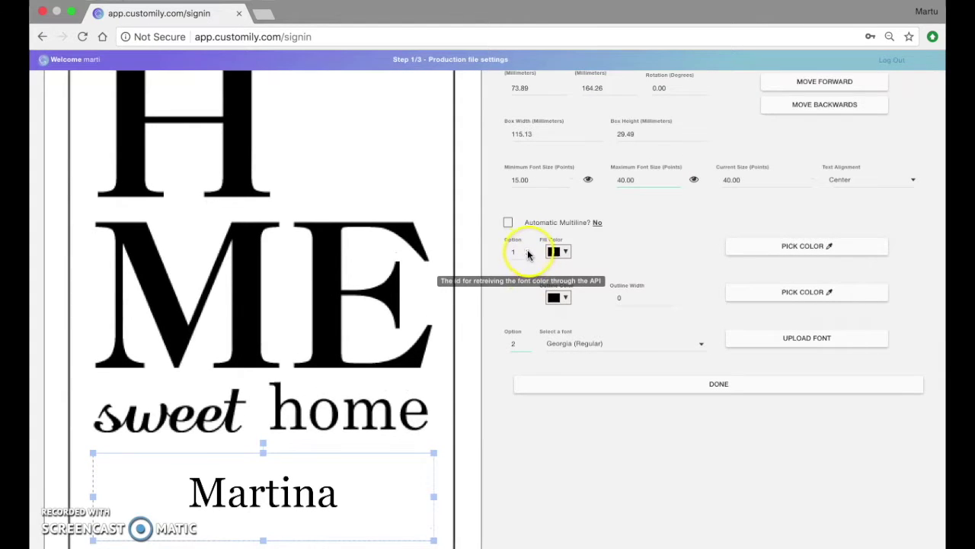
pyautogui.press('BackSpace')
pyautogui.write('2')
pyautogui.click(556, 252)
pyautogui.click(611, 282)
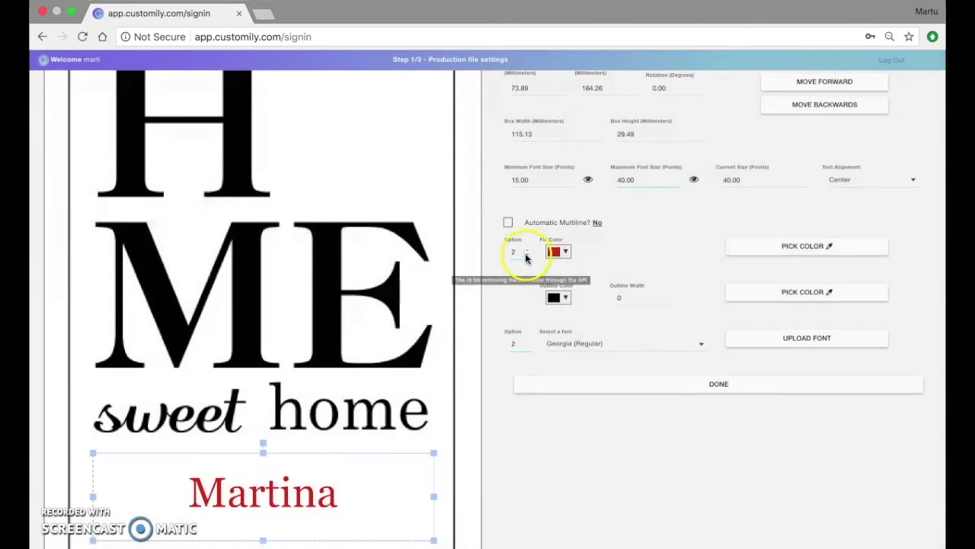
pyautogui.click(526, 256)
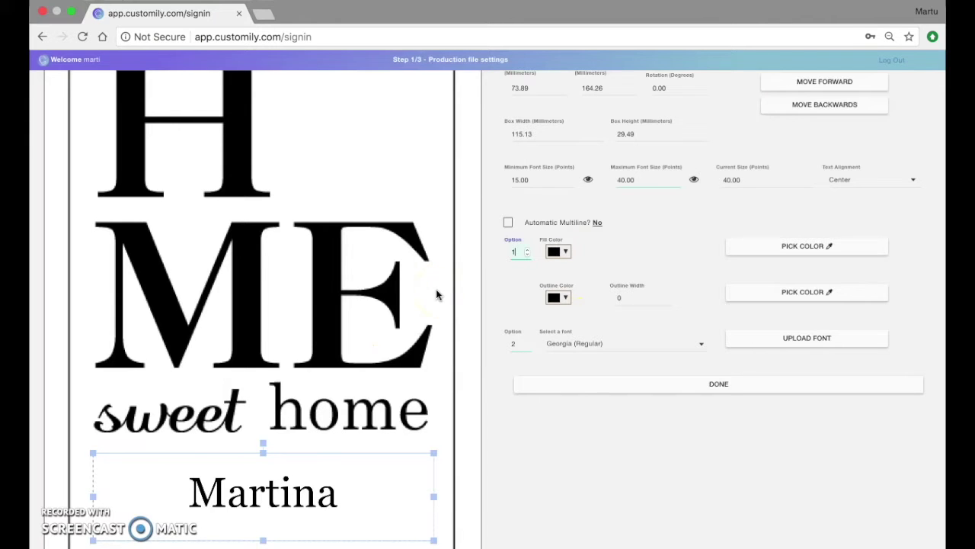
# - Close the name text settings with DONE
pyautogui.scroll(2, 363, 337)
pyautogui.scroll(-1, 361, 334)
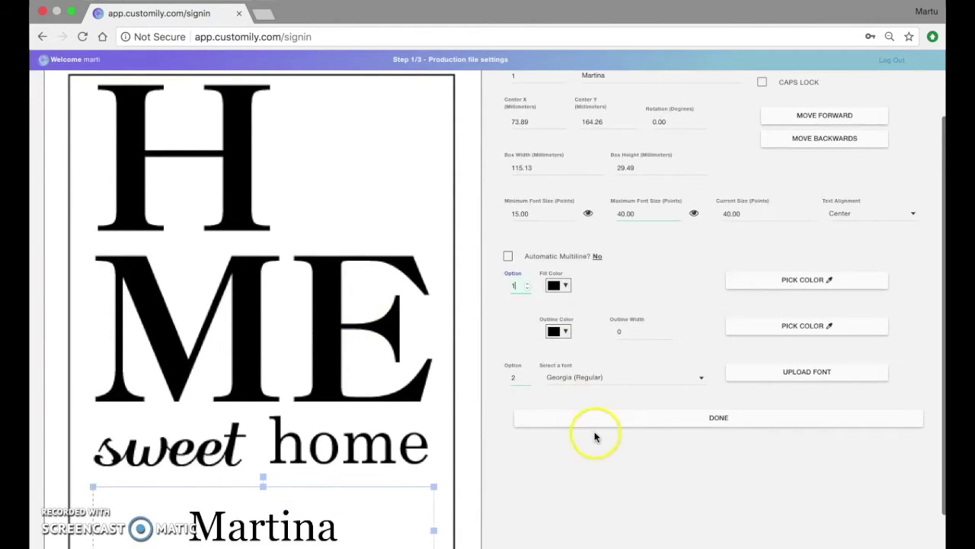
pyautogui.scroll(2, 359, 418)
pyautogui.click(635, 476)
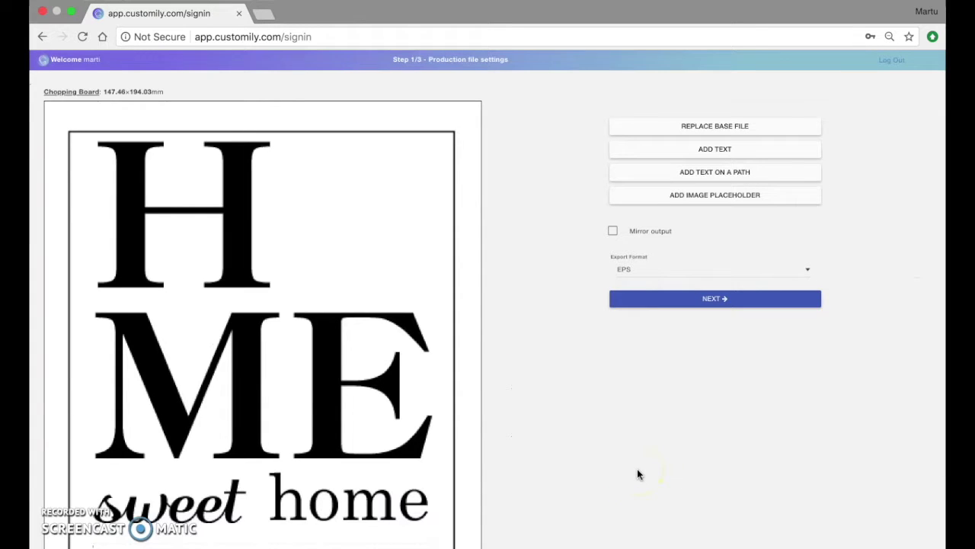
# - Add an image placeholder and size it to a 49.21 mm square beside the H
pyautogui.click(726, 198)
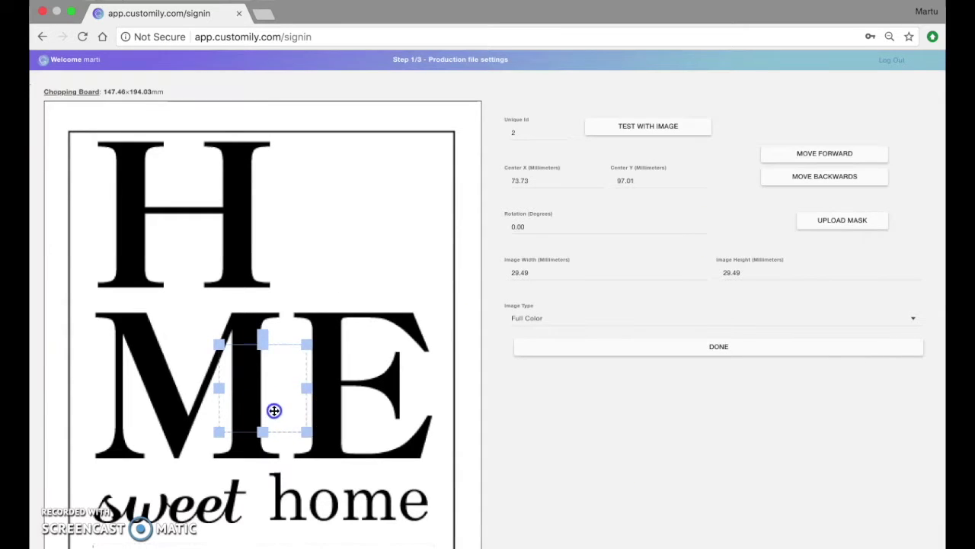
pyautogui.moveTo(272, 411); pyautogui.dragTo(436, 285)
pyautogui.moveTo(404, 246); pyautogui.dragTo(397, 255)
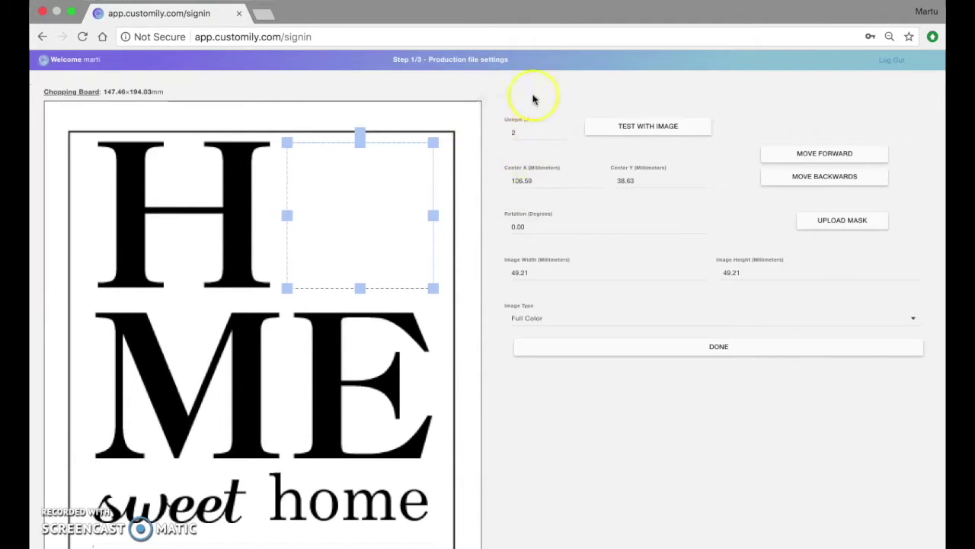
pyautogui.scroll(-2, 370, 466)
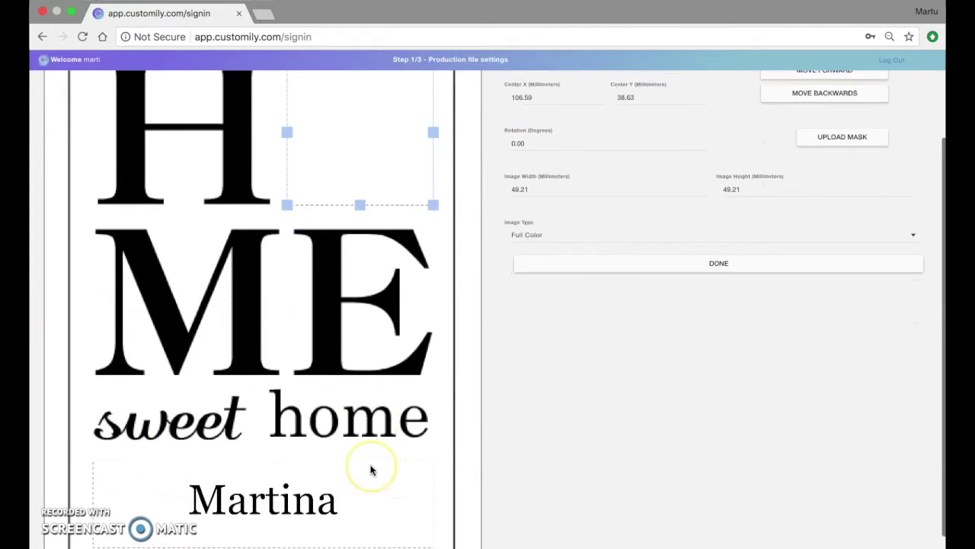
pyautogui.scroll(2, 371, 468)
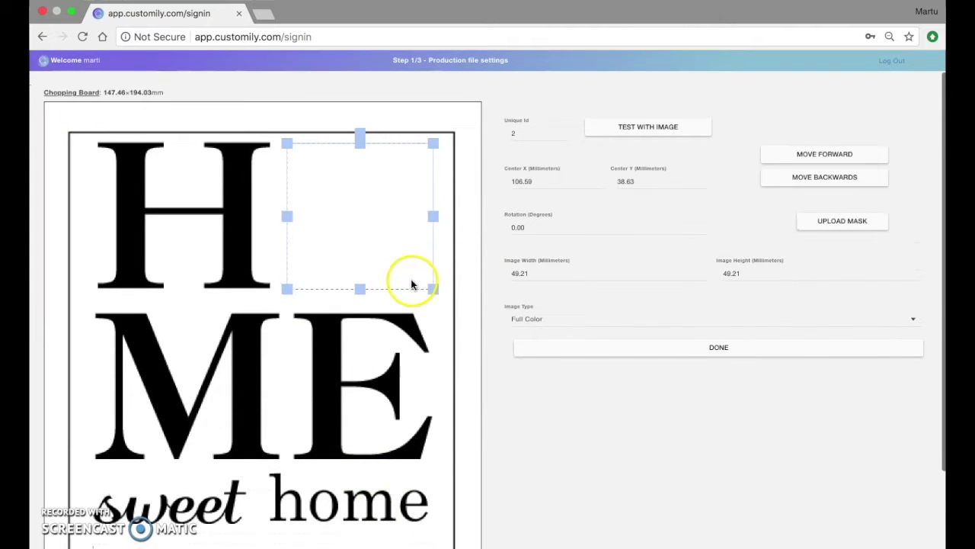
# - Load the Desktop test photo IMG_3283.jpg into the placeholder
pyautogui.click(676, 128)
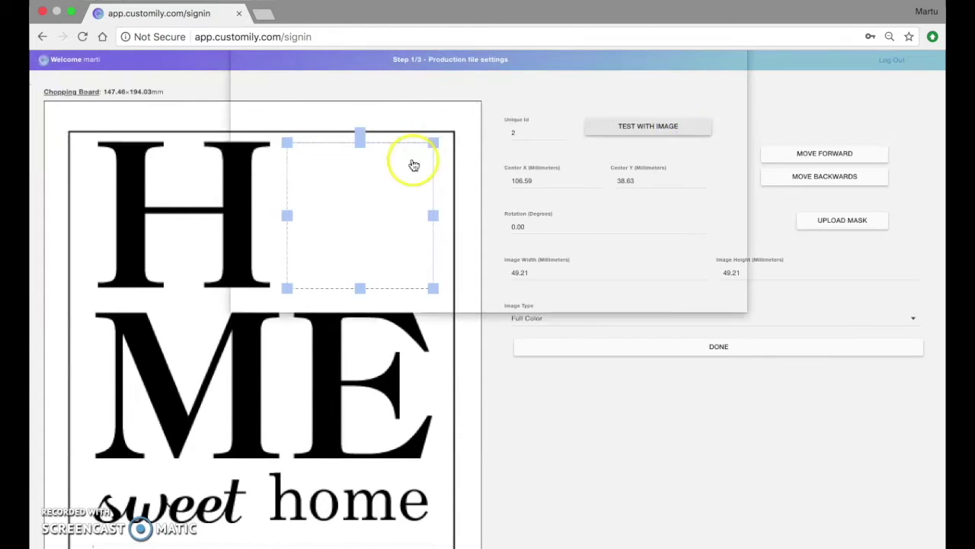
pyautogui.click(272, 71)
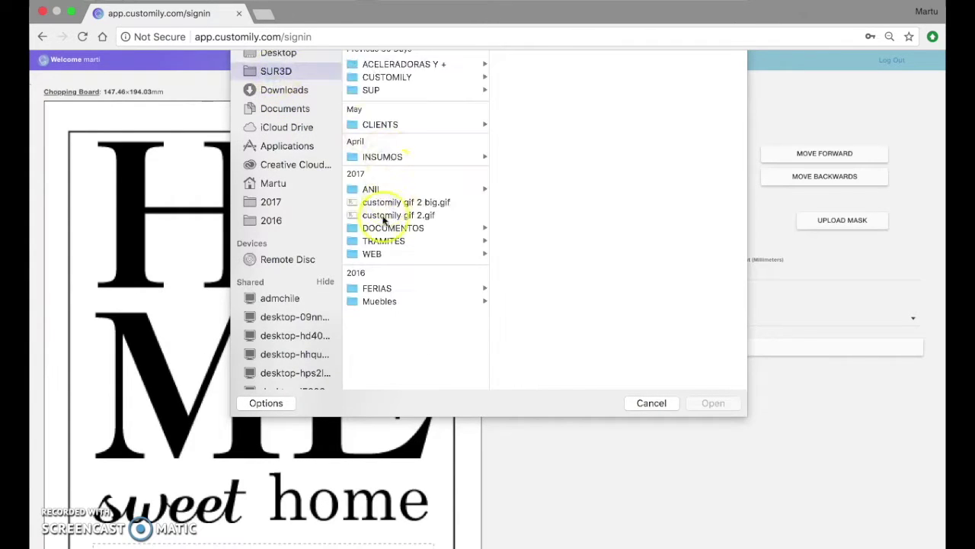
pyautogui.click(278, 54)
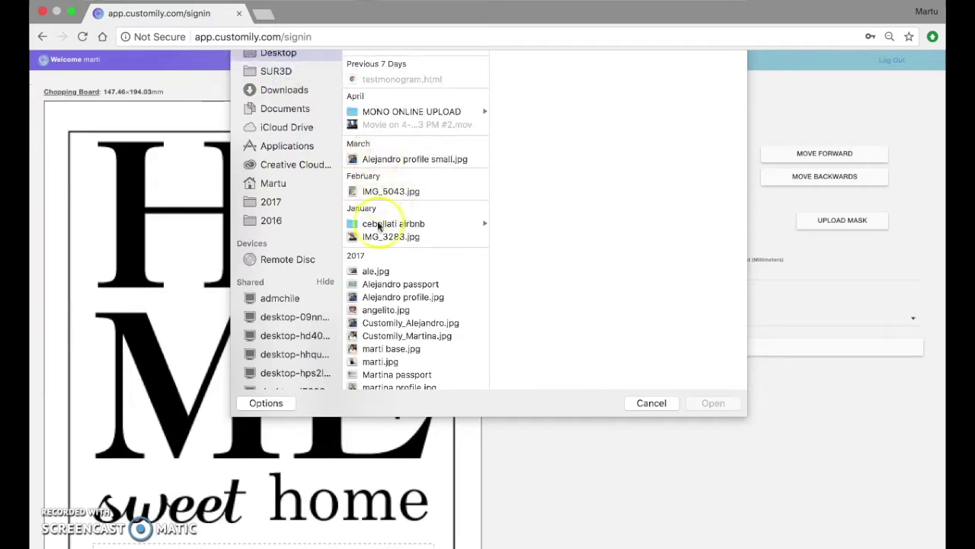
pyautogui.click(375, 237)
pyautogui.click(714, 406)
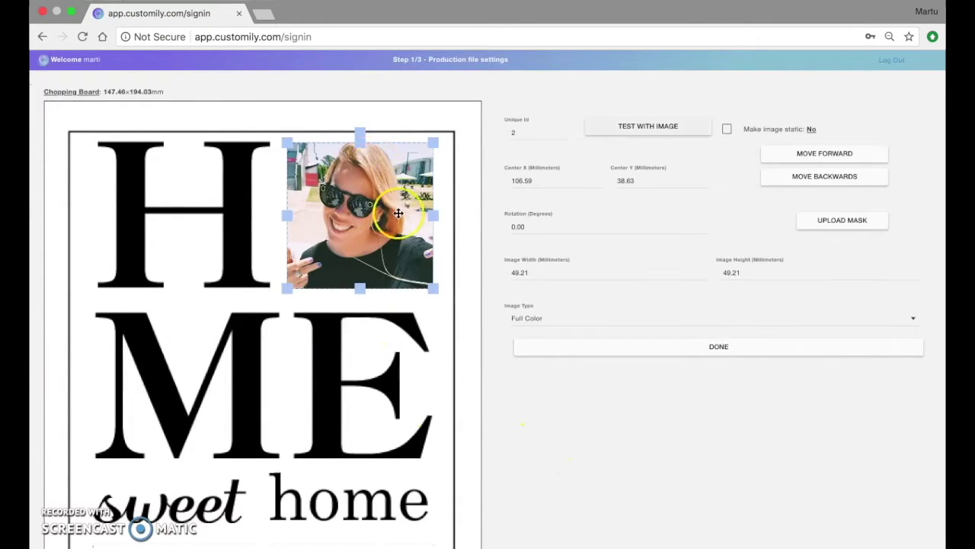
# - Set the placeholder's Image Type to grayscale Grading
pyautogui.click(588, 319)
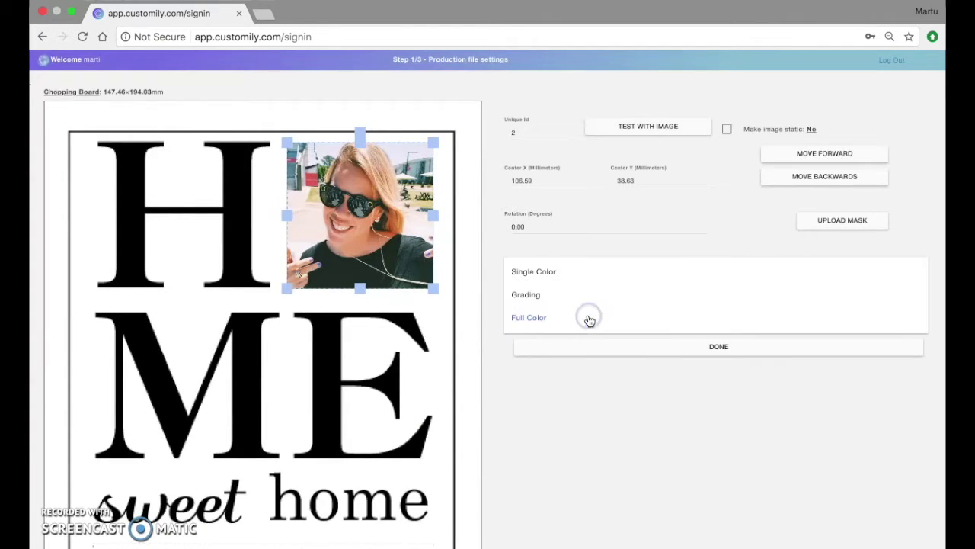
pyautogui.click(551, 301)
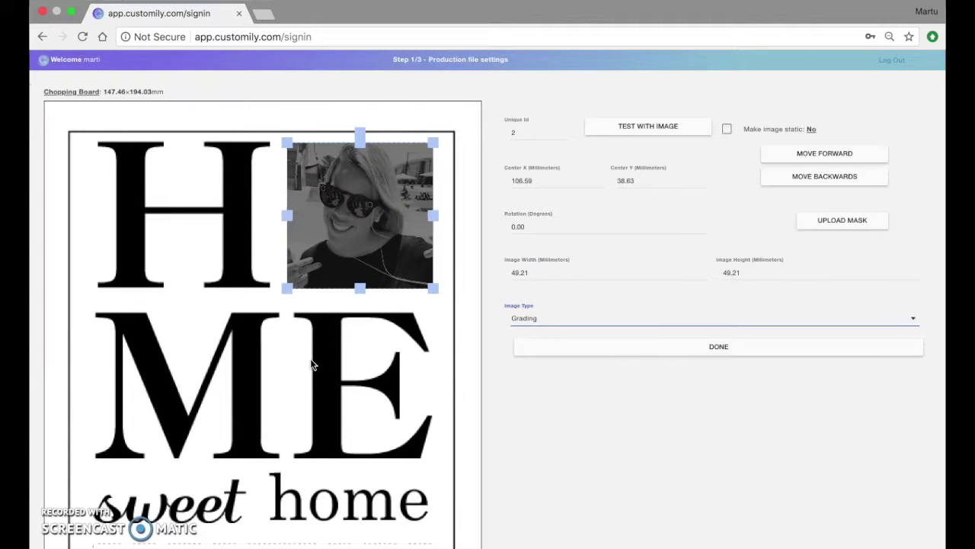
pyautogui.click(334, 387)
# - Apply circle mask.jpg as the placeholder mask and close its settings
pyautogui.click(866, 223)
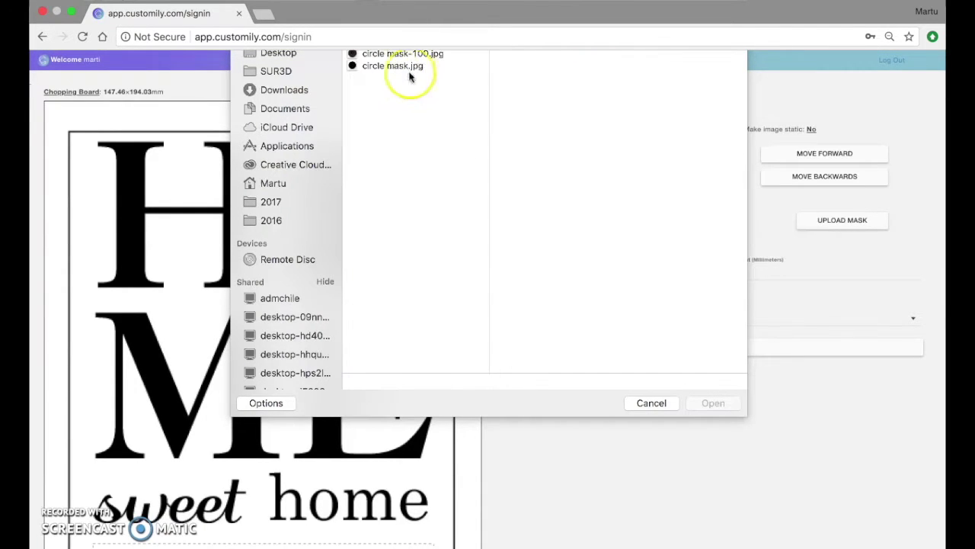
pyautogui.click(402, 66)
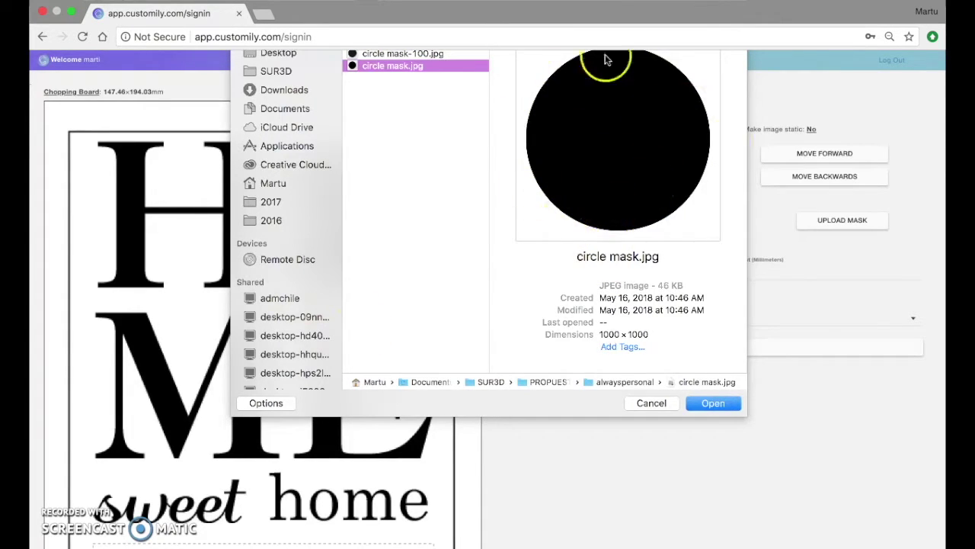
pyautogui.click(708, 402)
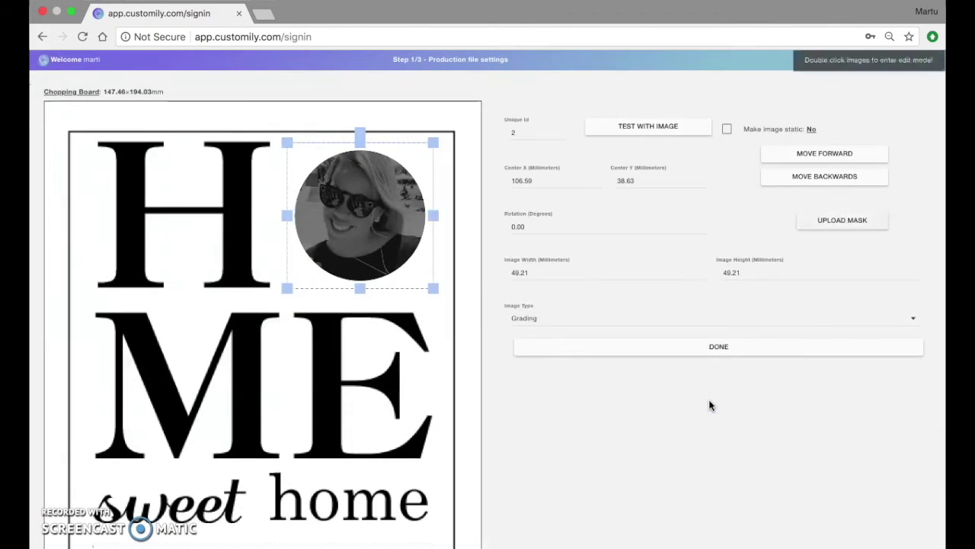
pyautogui.click(427, 349)
pyautogui.scroll(-3, 427, 349)
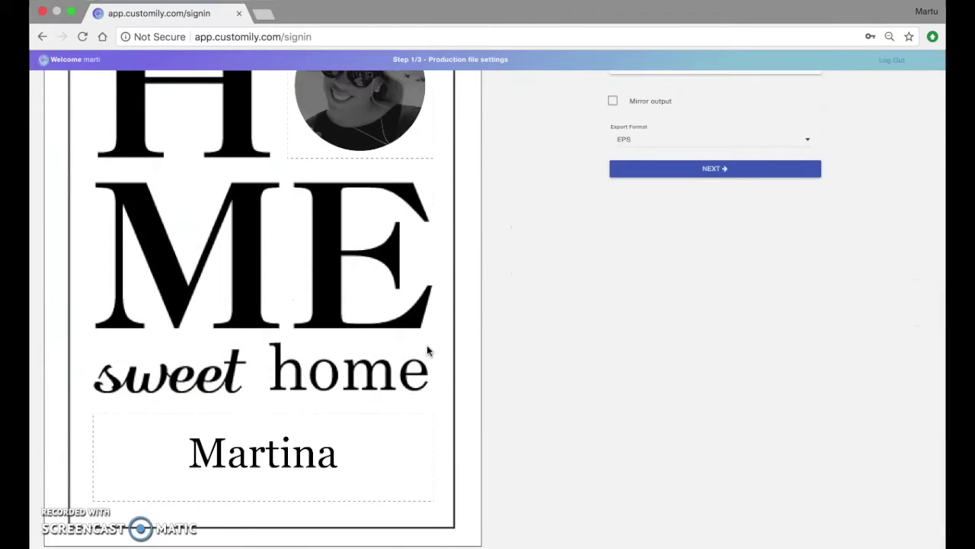
# - Save the production settings and advance to the Step 2 product preview
pyautogui.scroll(3, 427, 350)
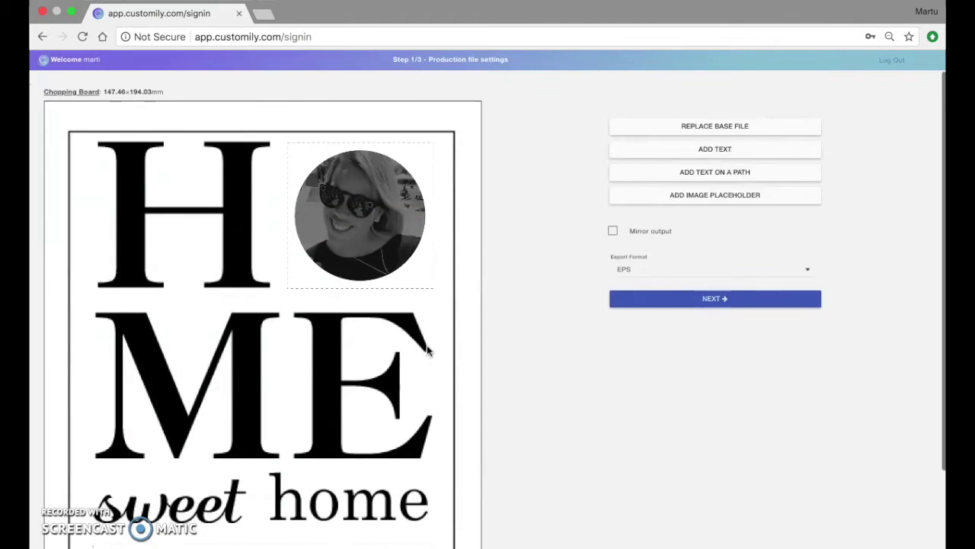
pyautogui.click(450, 371)
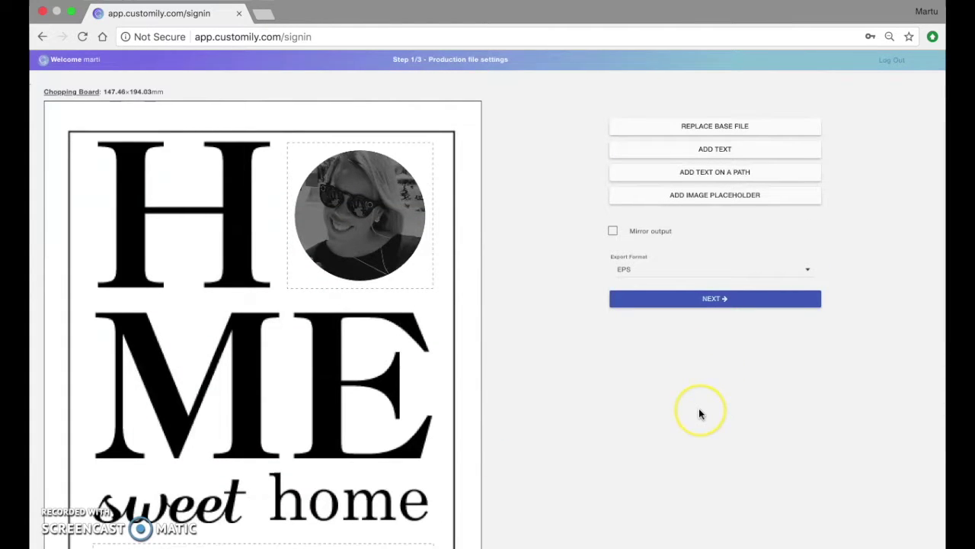
pyautogui.click(715, 304)
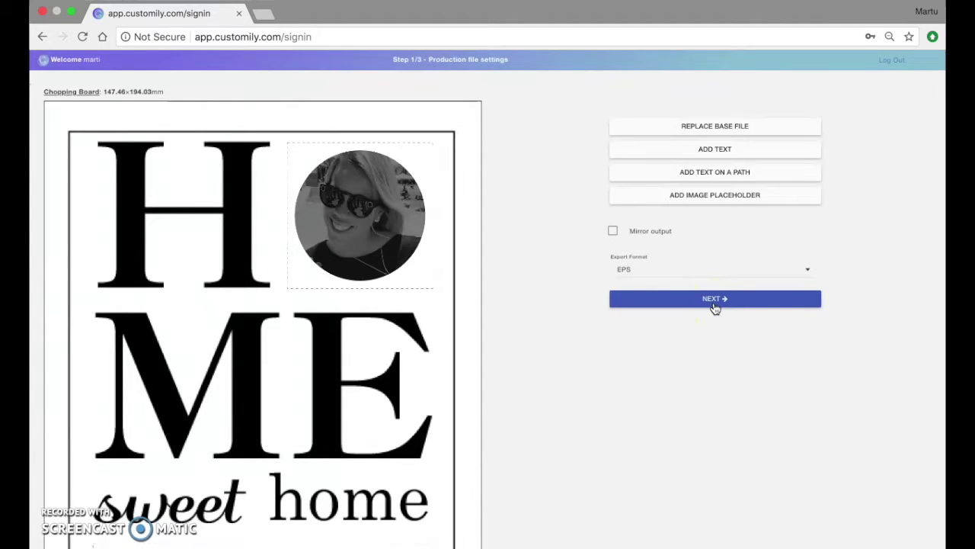
pyautogui.click(715, 301)
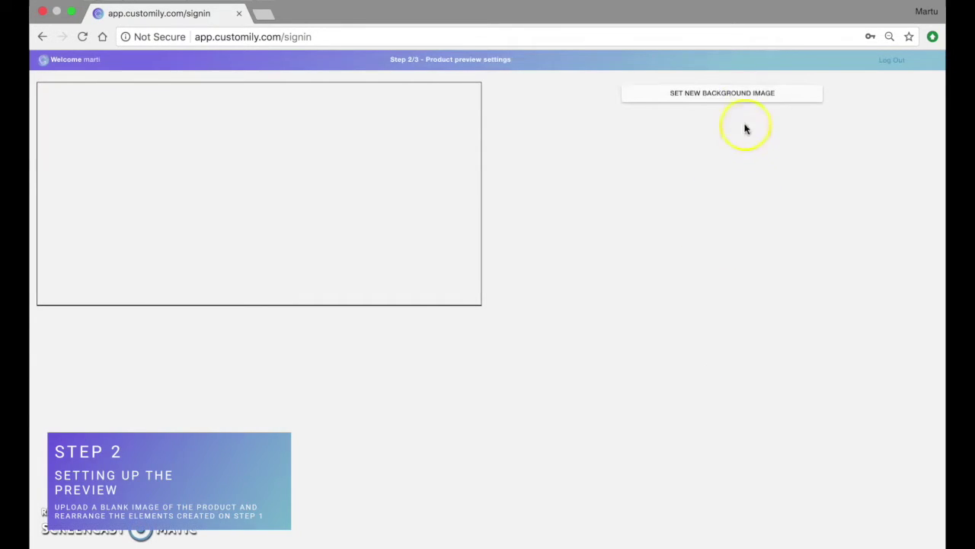
# - Set Desktop > SET PRODUCT > background.jpeg as the preview background image
pyautogui.click(749, 99)
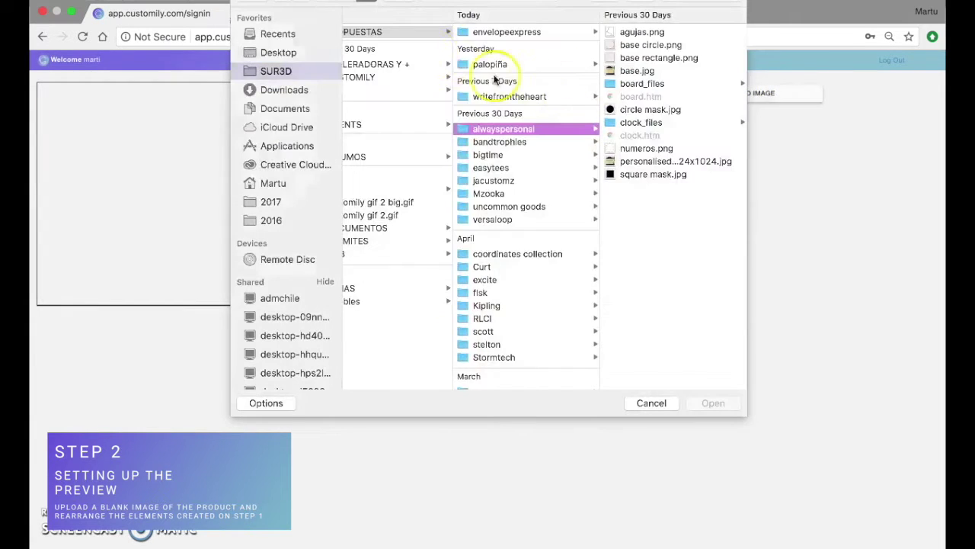
pyautogui.click(278, 52)
pyautogui.click(396, 44)
pyautogui.click(539, 34)
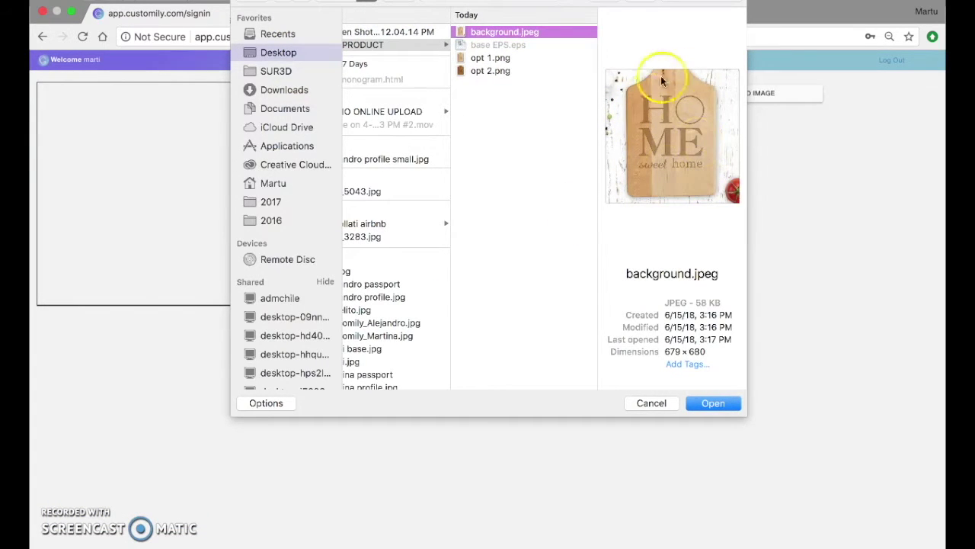
pyautogui.click(703, 406)
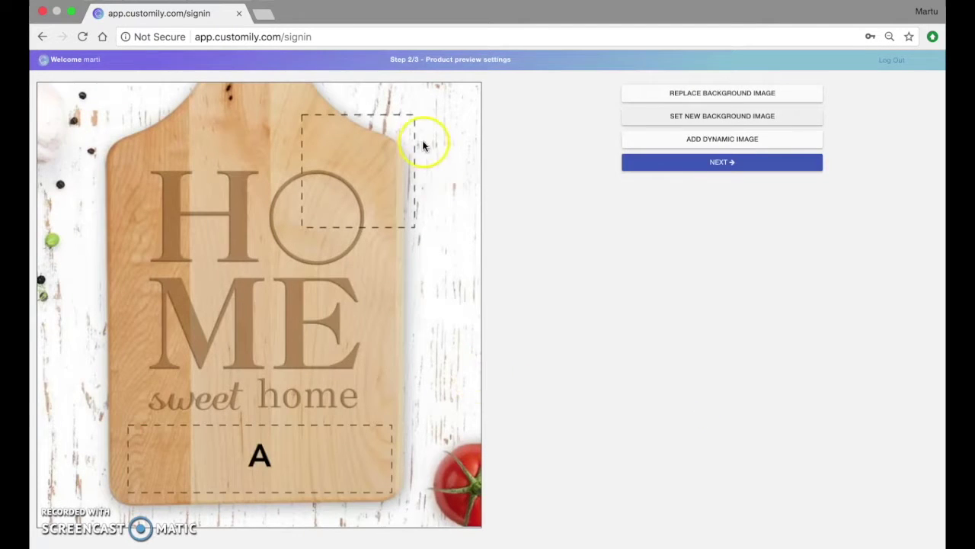
# - Move the image placeholder onto the O and fit the IMG_3283.jpg sample photo inside it
pyautogui.click(394, 189)
pyautogui.moveTo(397, 176); pyautogui.dragTo(355, 221)
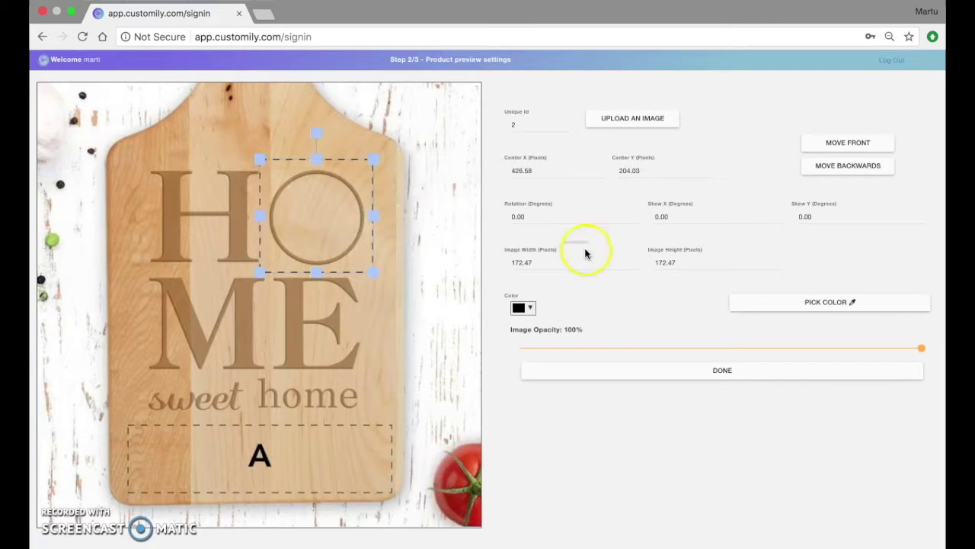
pyautogui.click(651, 120)
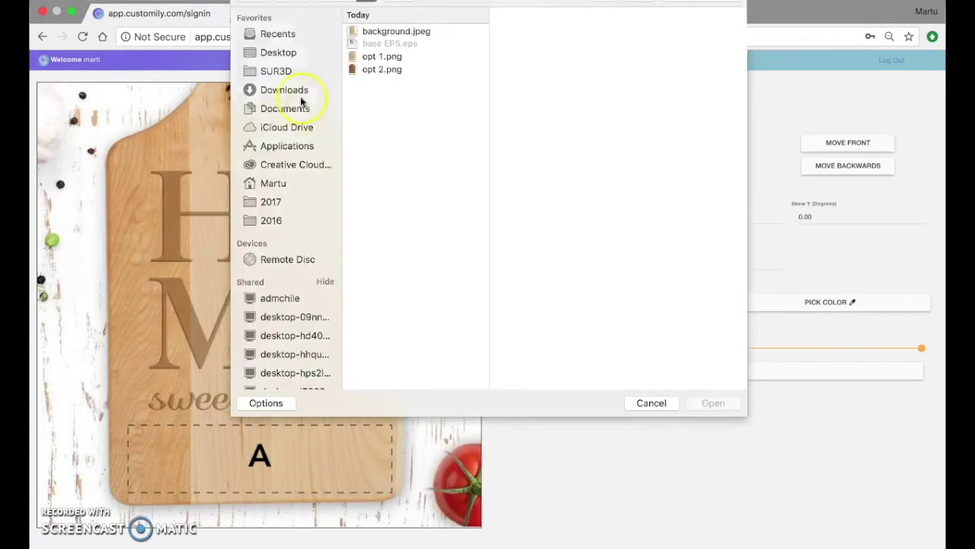
pyautogui.click(312, 51)
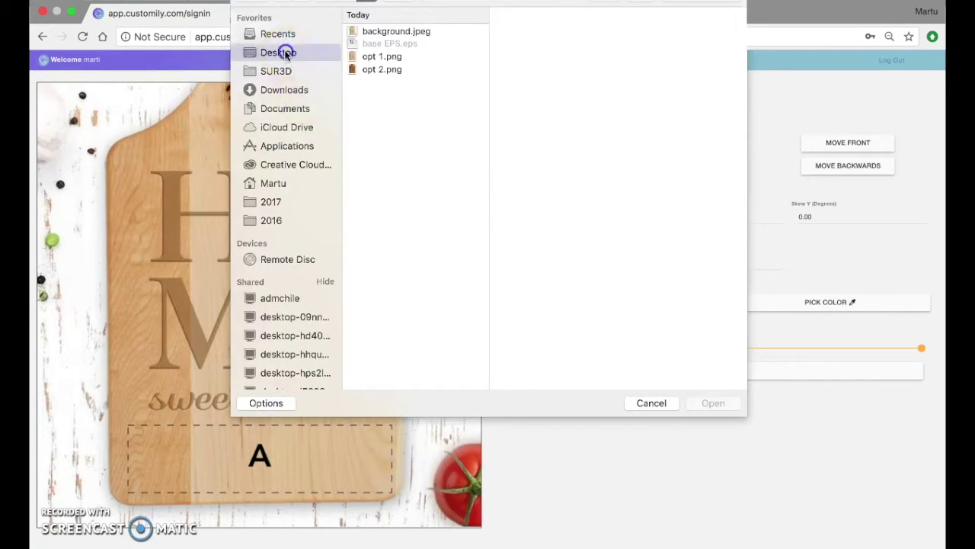
pyautogui.click(385, 237)
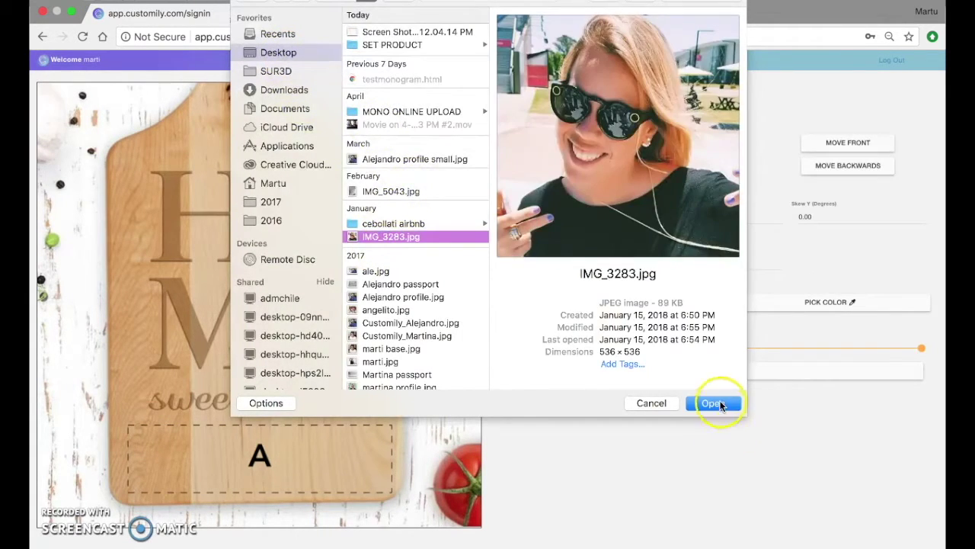
pyautogui.click(713, 402)
pyautogui.moveTo(373, 272); pyautogui.dragTo(369, 268)
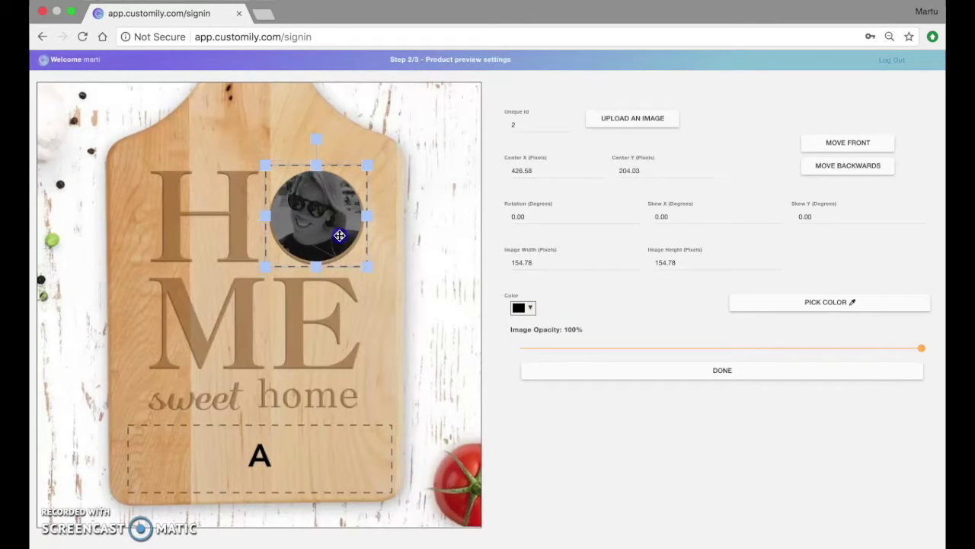
pyautogui.moveTo(339, 236); pyautogui.dragTo(341, 237)
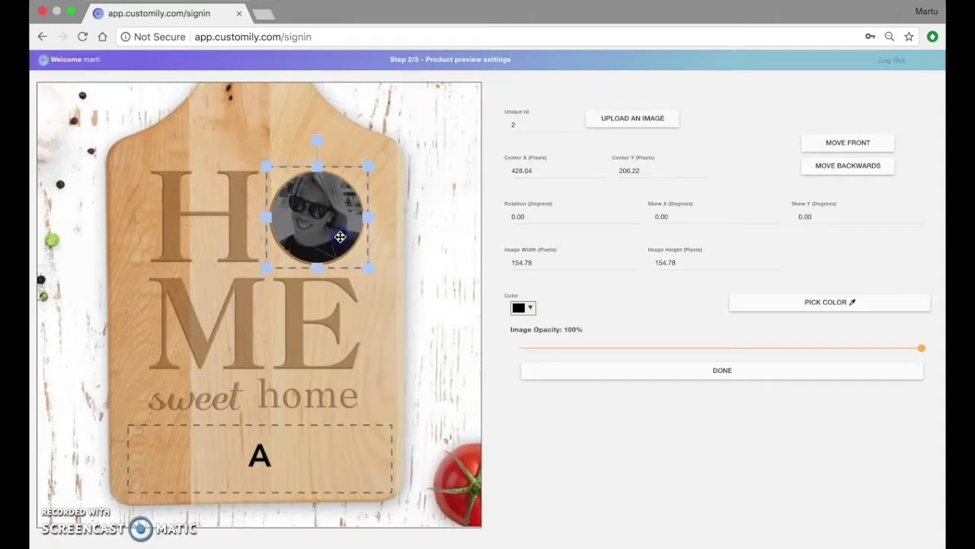
# - Tint the photo brown (#8f622a) and lower its opacity to 67%
pyautogui.click(531, 308)
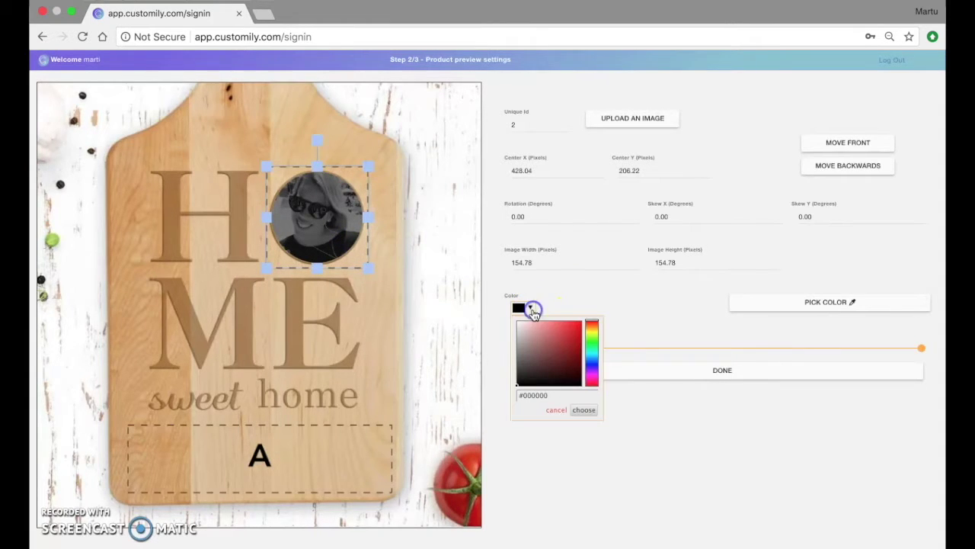
pyautogui.click(589, 328)
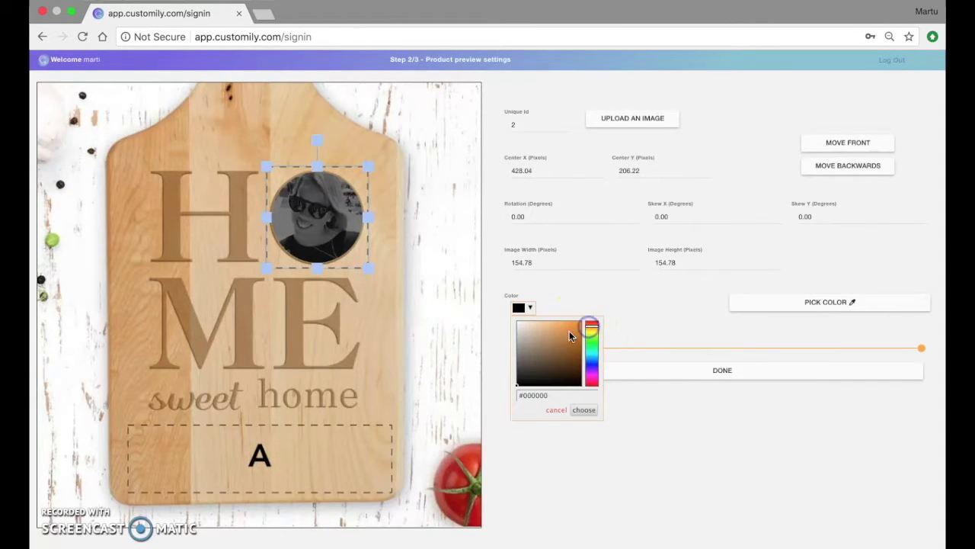
pyautogui.click(562, 351)
pyautogui.click(583, 409)
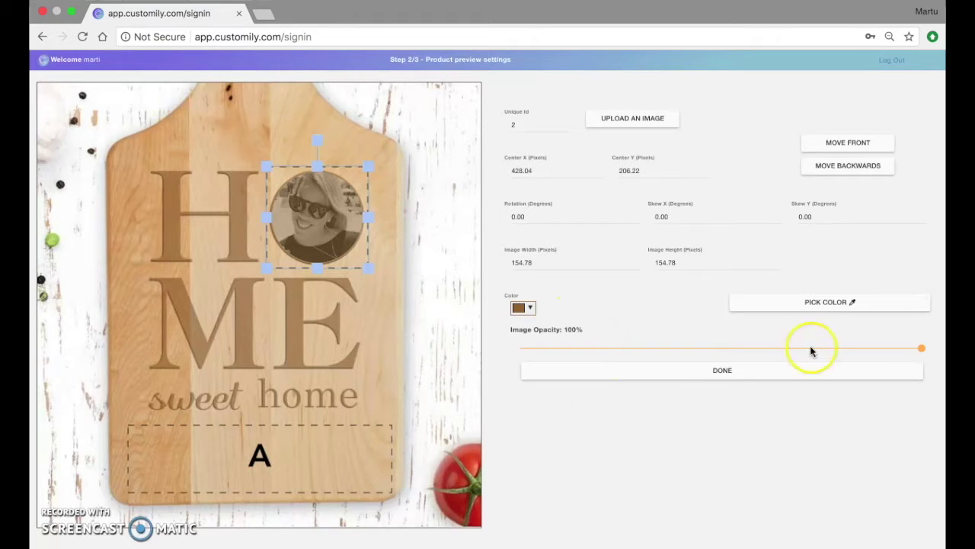
pyautogui.moveTo(922, 348); pyautogui.dragTo(796, 348)
# - Shrink the name text box and fill it with the board's sampled wood colour
pyautogui.click(344, 440)
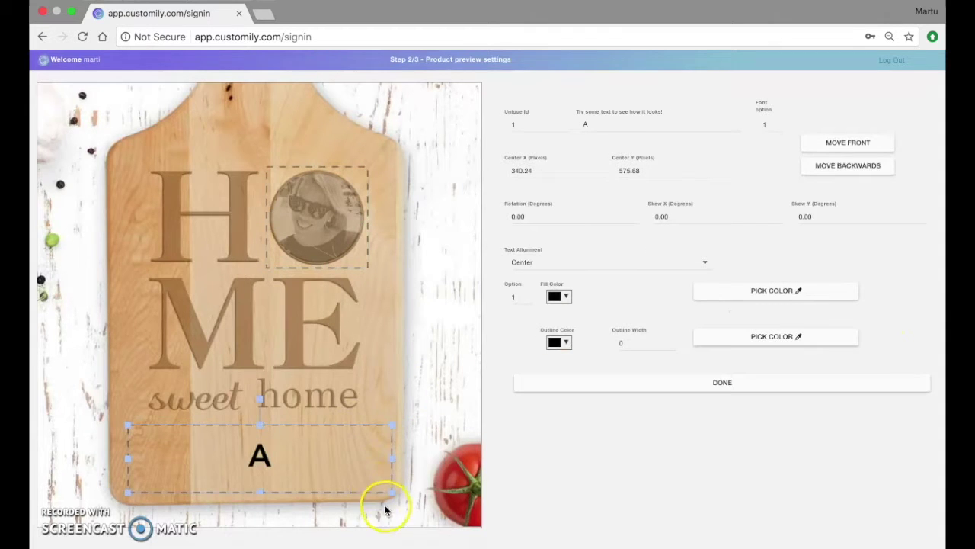
pyautogui.moveTo(392, 495); pyautogui.dragTo(343, 448)
pyautogui.click(810, 289)
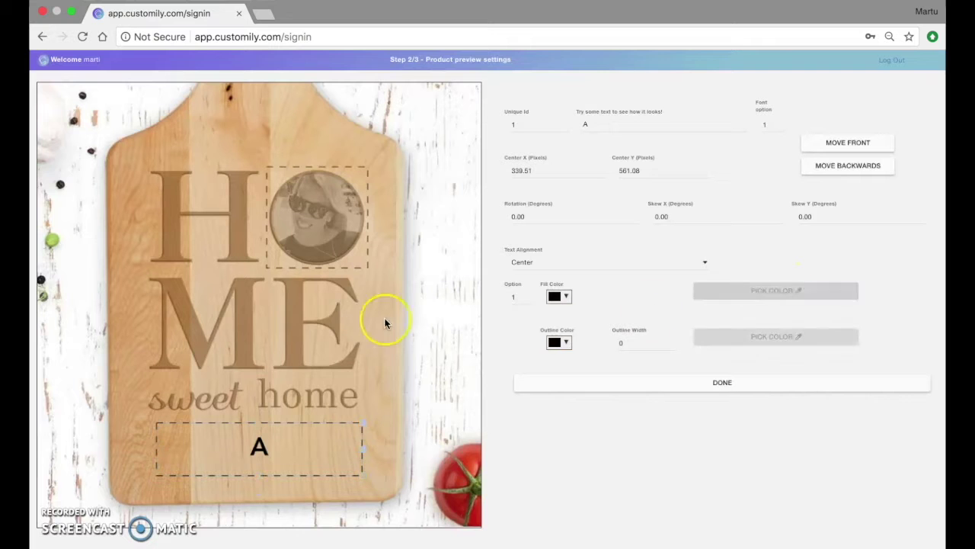
pyautogui.click(240, 326)
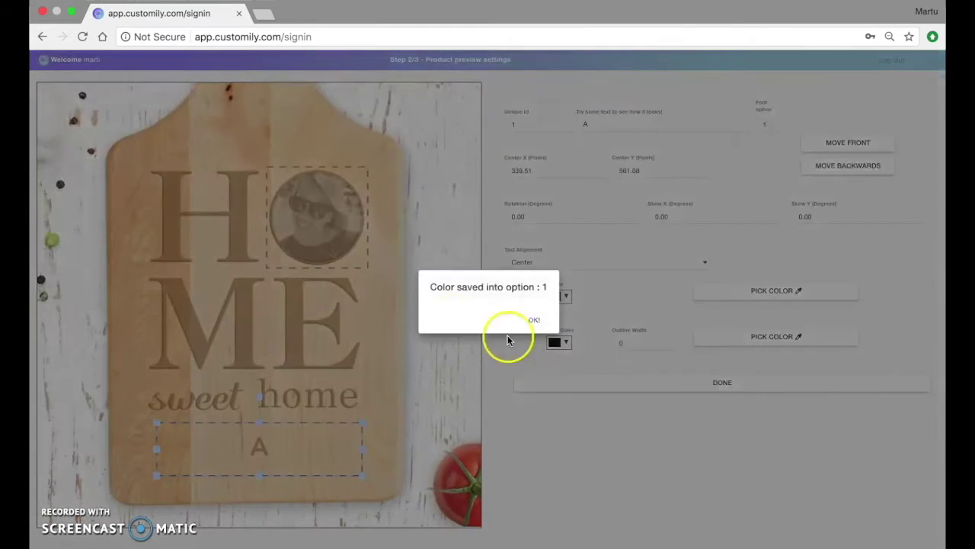
pyautogui.click(532, 316)
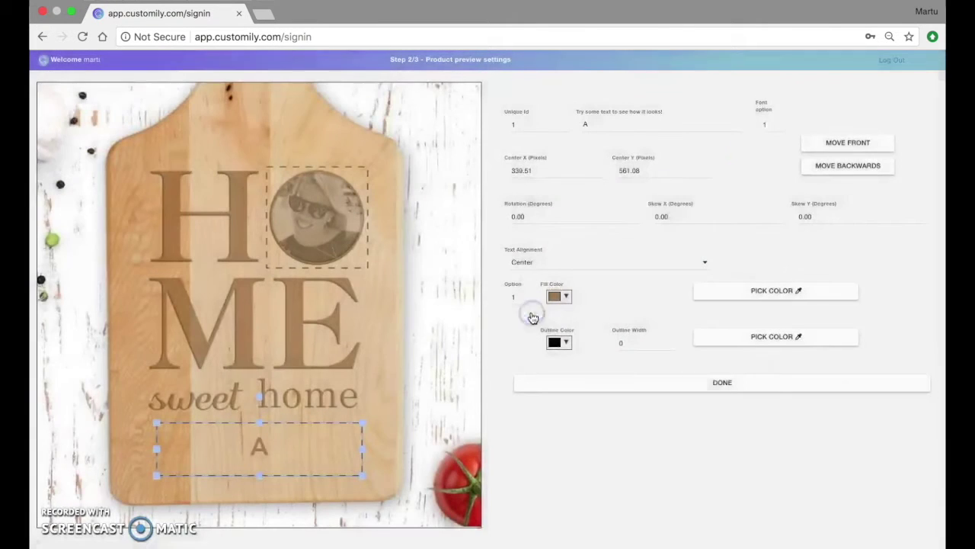
# - Nudge the name text box slightly up under 'sweet home' and close its settings
pyautogui.click(780, 124)
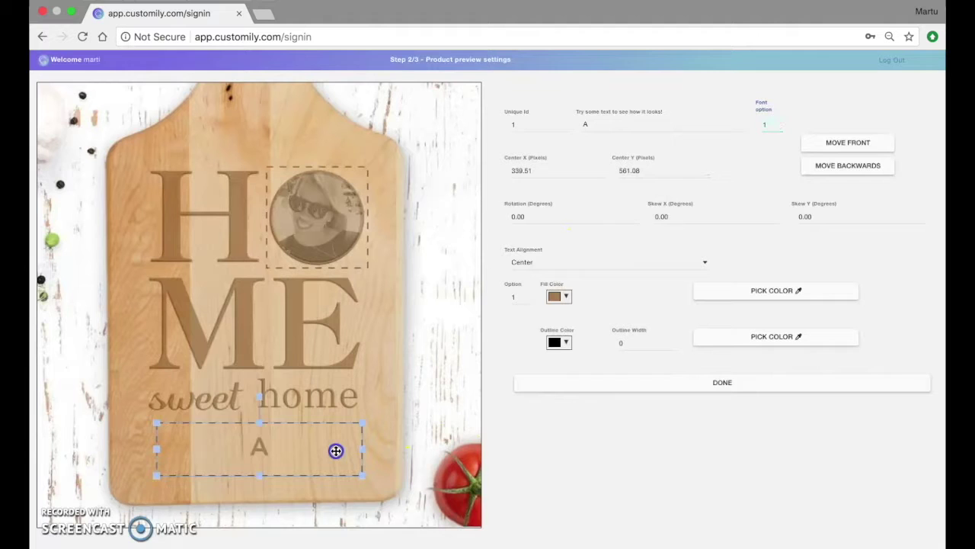
pyautogui.moveTo(332, 451); pyautogui.dragTo(334, 444)
pyautogui.click(408, 434)
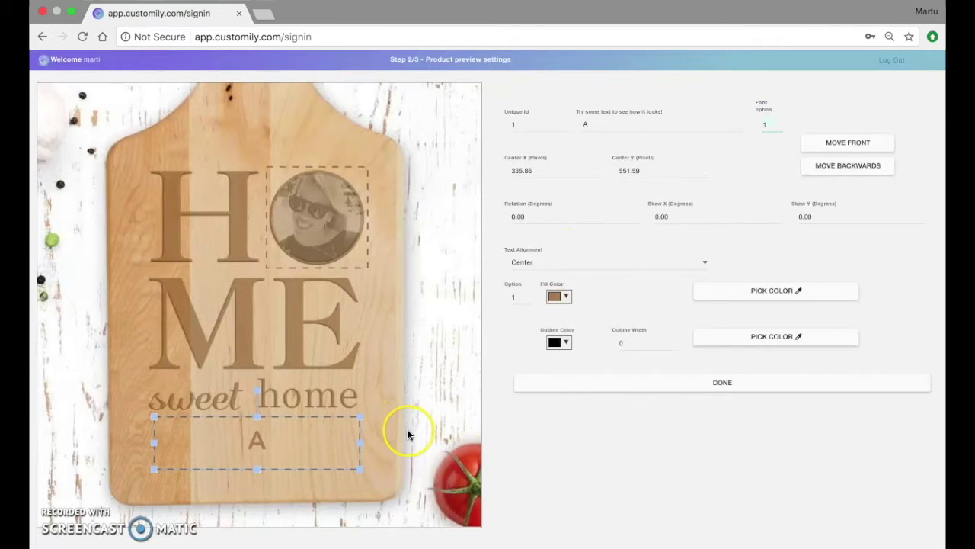
pyautogui.click(392, 316)
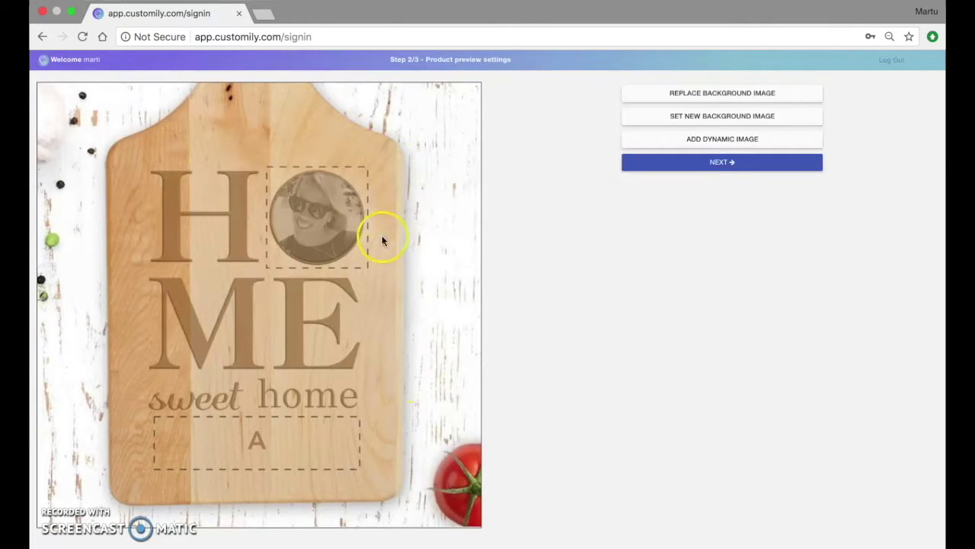
# - Add dynamic image area 3 and stretch it over the whole board, 465.49×650.84 px
pyautogui.click(739, 138)
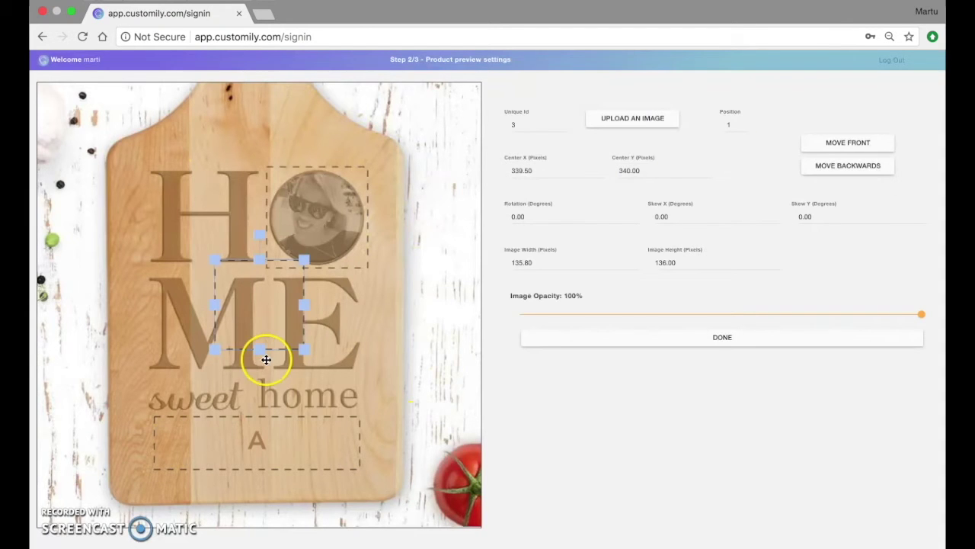
pyautogui.moveTo(303, 344); pyautogui.dragTo(385, 442)
pyautogui.click(279, 196)
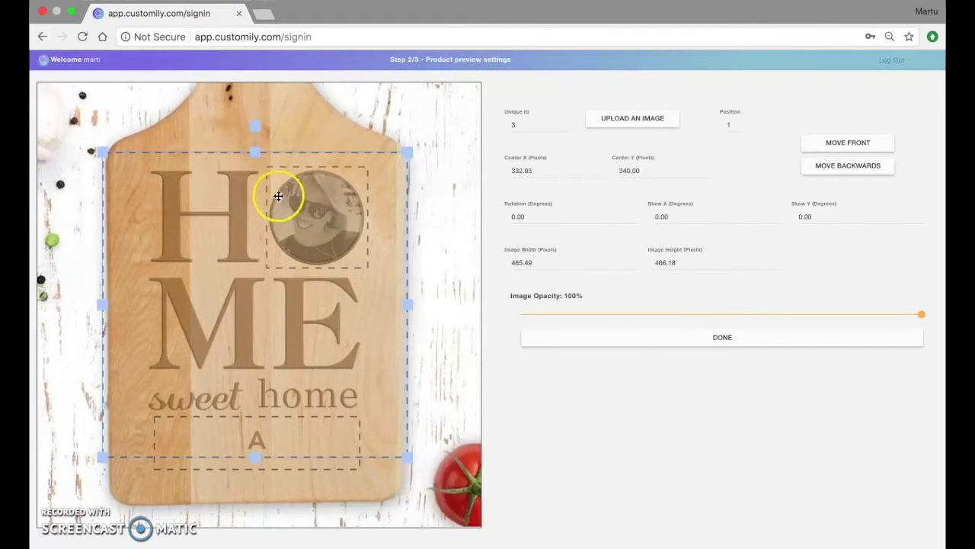
pyautogui.moveTo(255, 152); pyautogui.dragTo(263, 109)
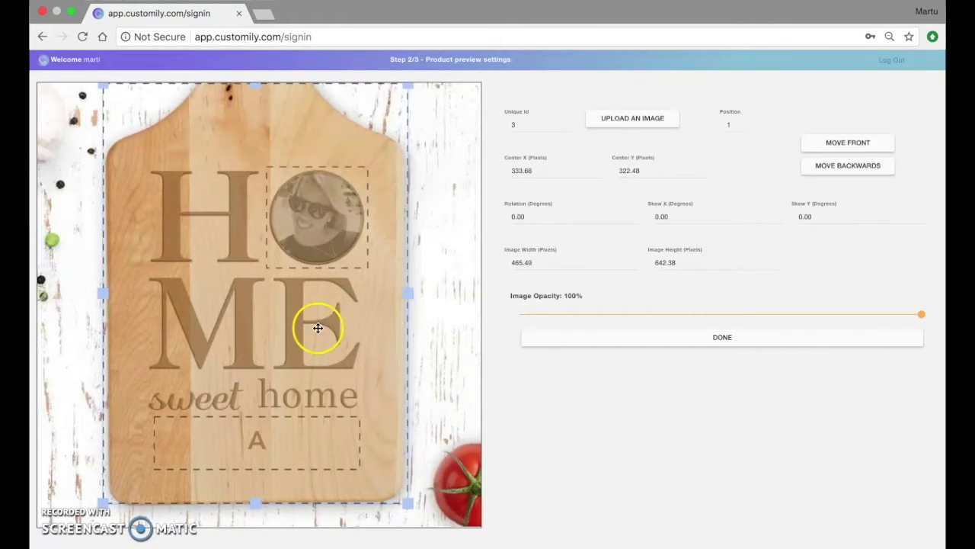
pyautogui.moveTo(256, 503); pyautogui.dragTo(256, 508)
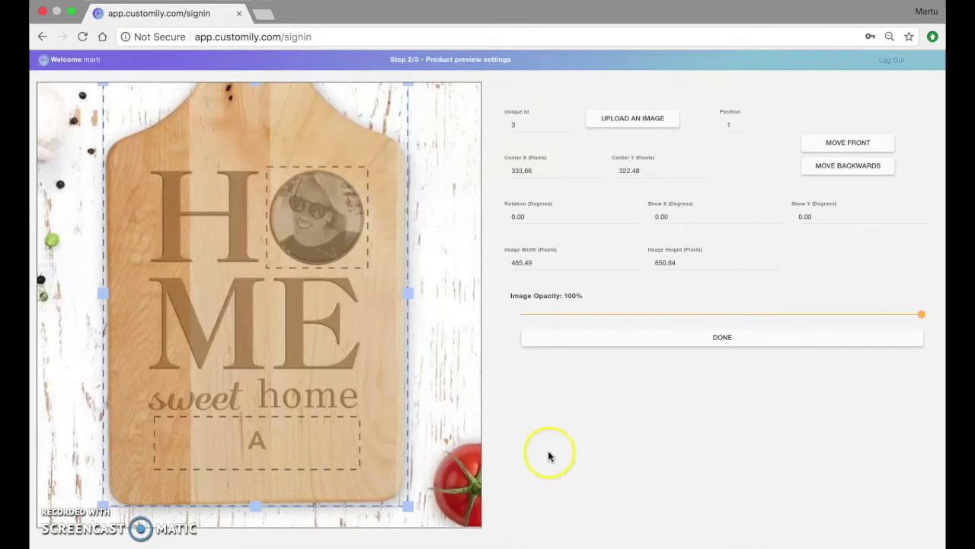
# - Upload opt 1.png, the light wood board, from SET PRODUCT as preview image 1
pyautogui.click(647, 121)
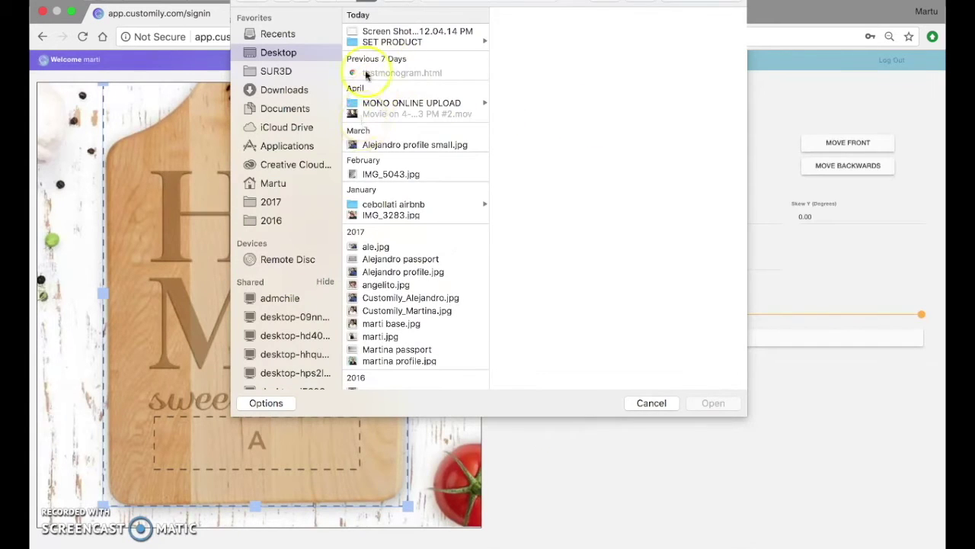
pyautogui.click(383, 42)
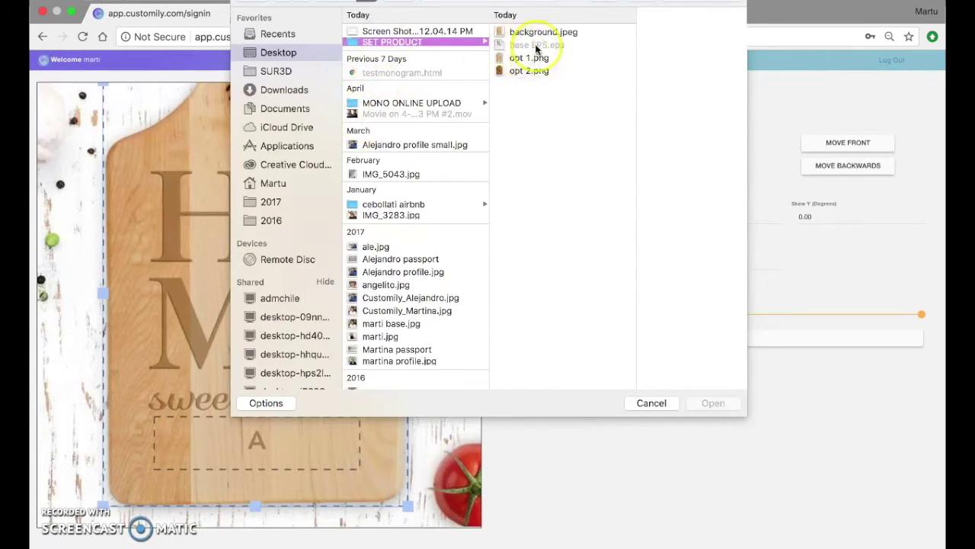
pyautogui.click(533, 59)
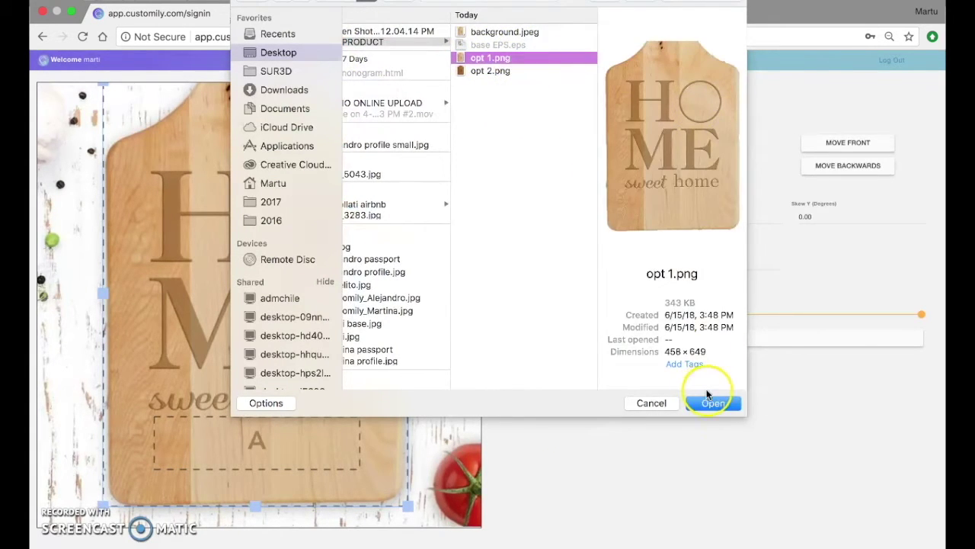
pyautogui.click(714, 404)
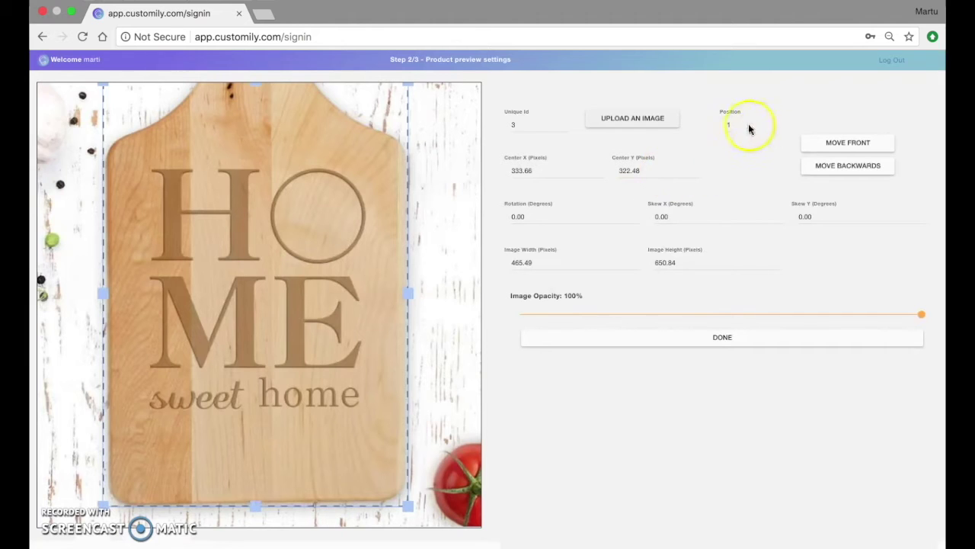
# - Upload opt 2.png, the dark wood board, as preview image at position 2
pyautogui.click(743, 122)
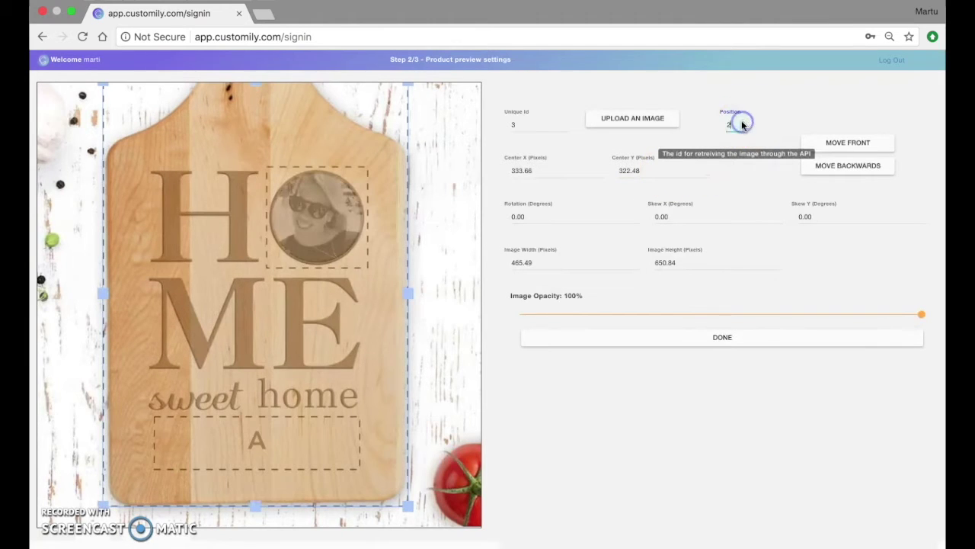
pyautogui.click(639, 120)
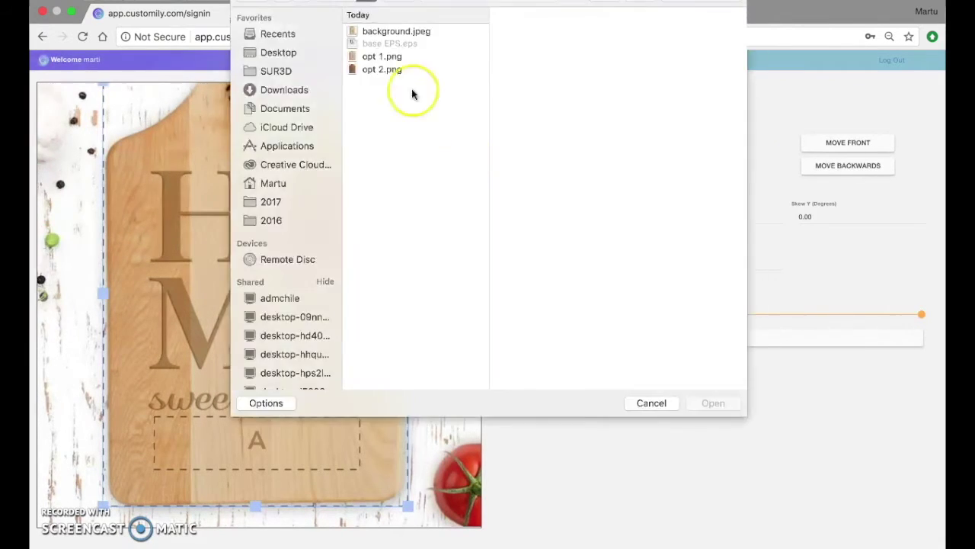
pyautogui.click(379, 73)
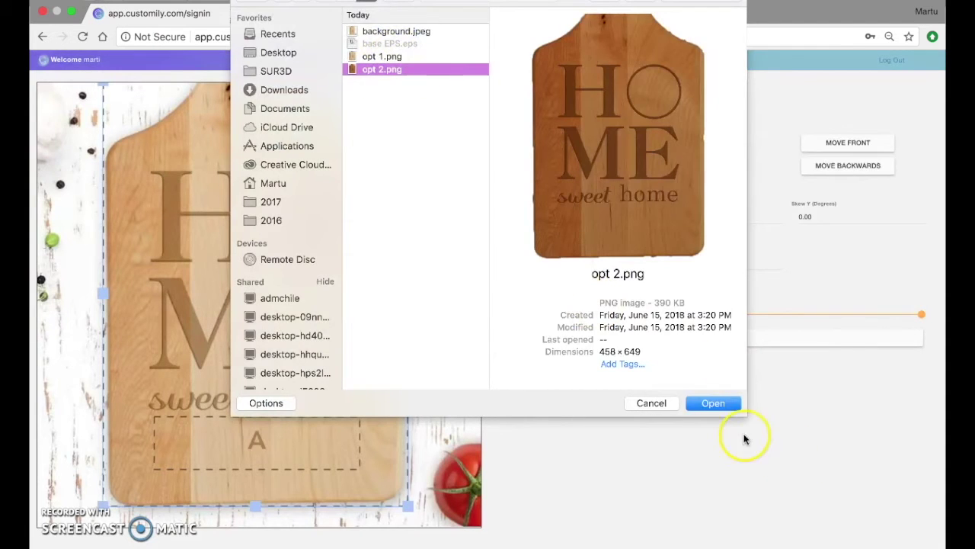
pyautogui.click(704, 403)
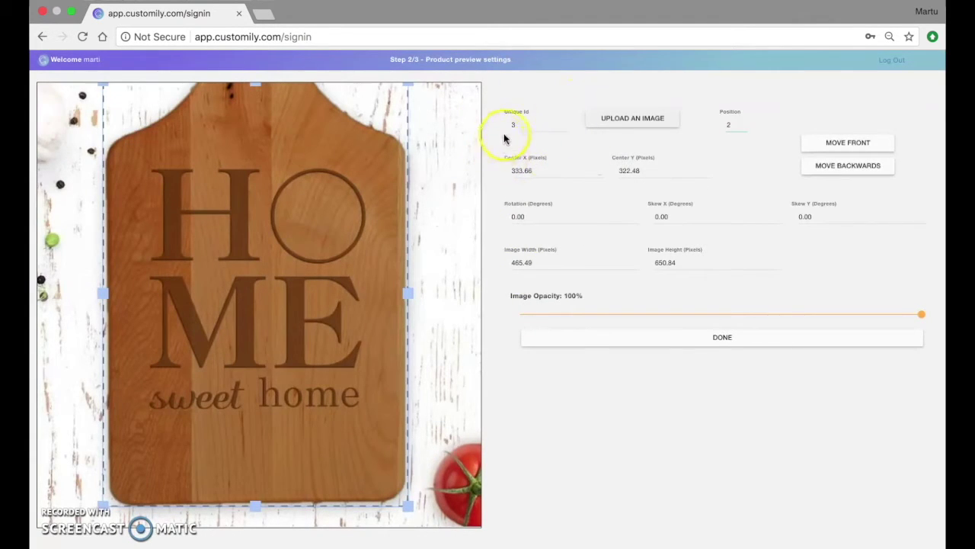
# - Move the dark board backwards twice, behind the photo and the name text
pyautogui.moveTo(514, 127)
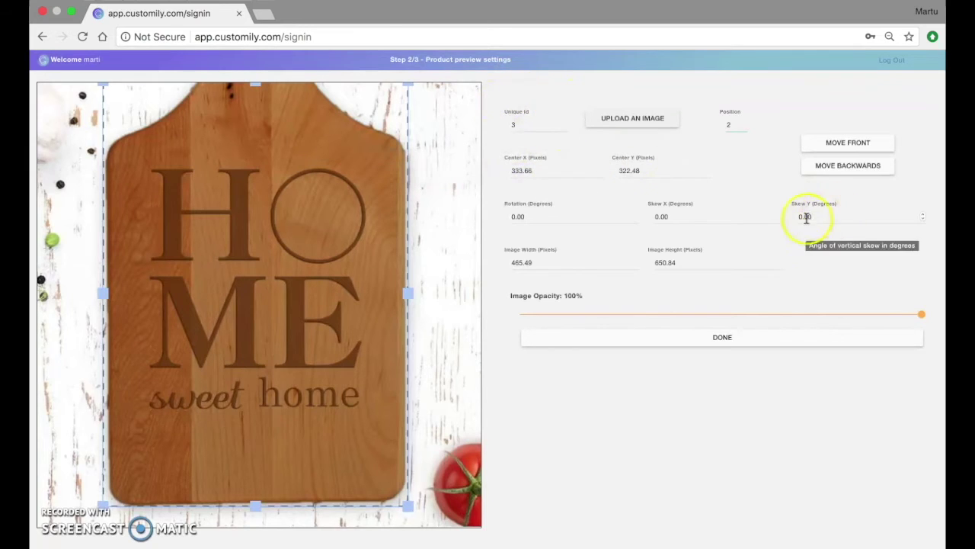
pyautogui.click(846, 166)
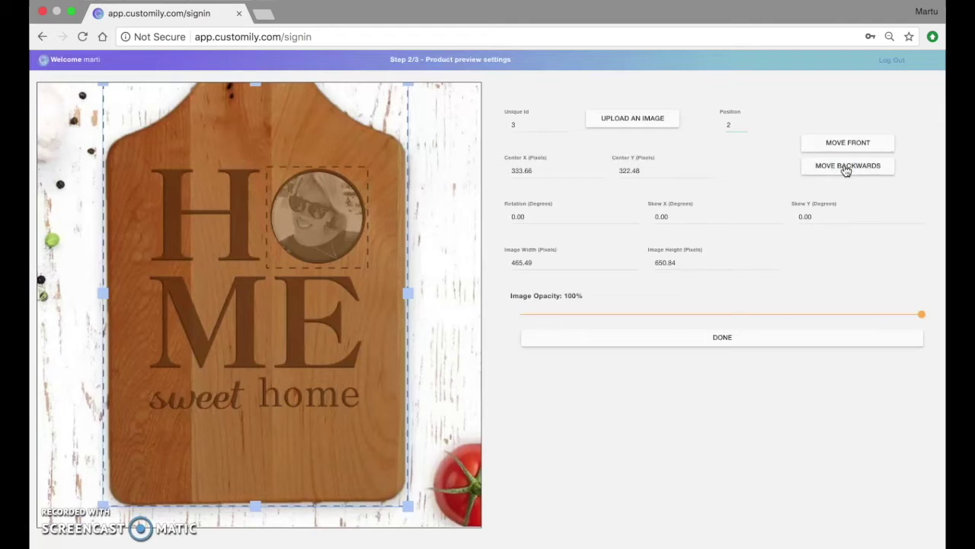
pyautogui.click(845, 168)
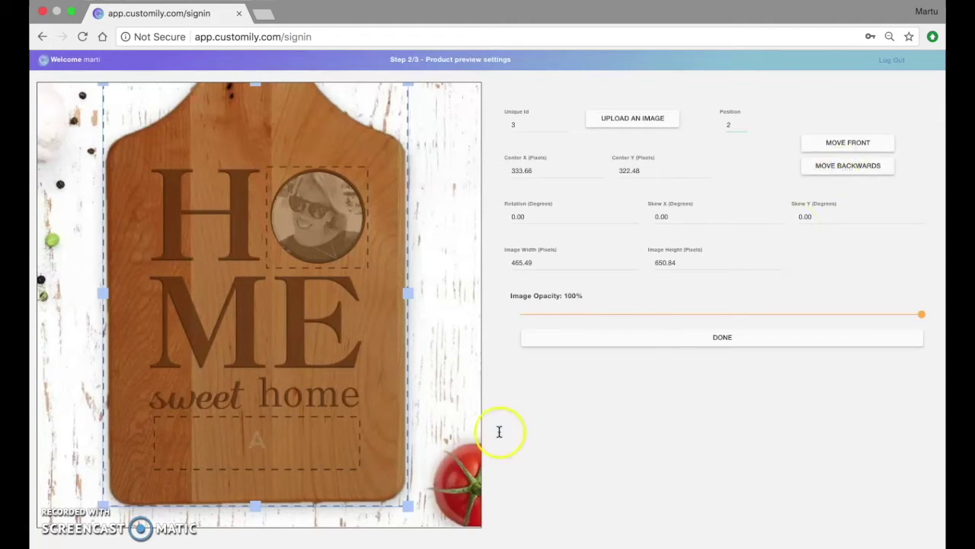
# - Save a dark-wood colour sampled from the board as text colour option 2
pyautogui.click(337, 428)
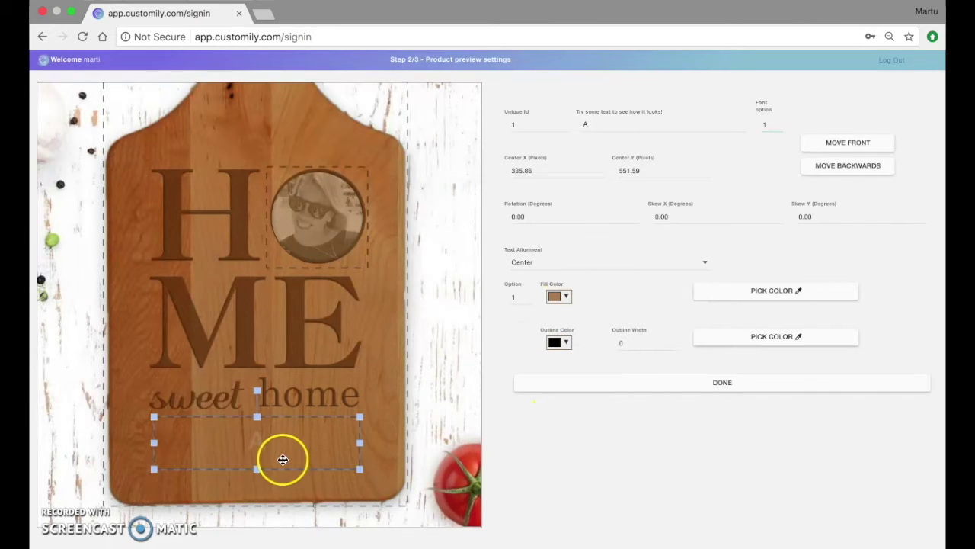
pyautogui.click(527, 294)
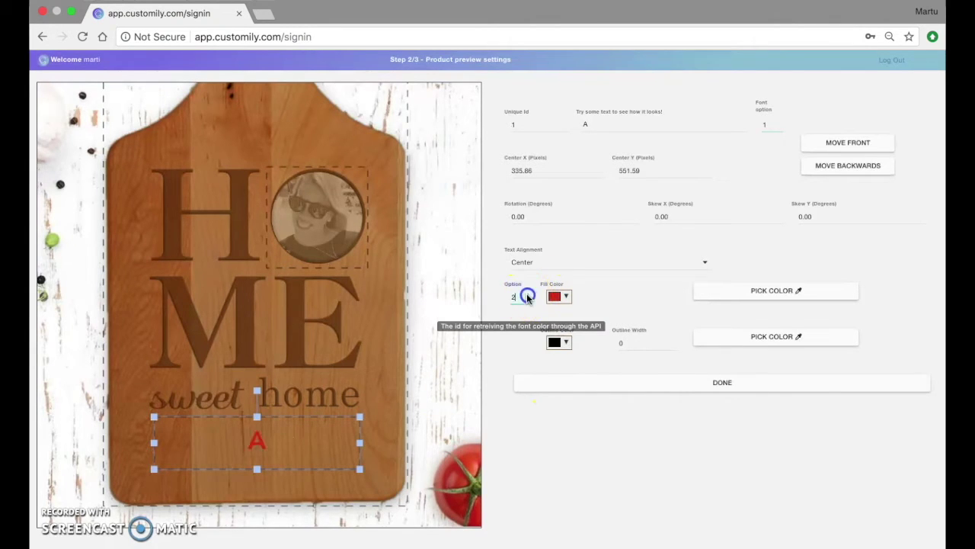
pyautogui.click(768, 289)
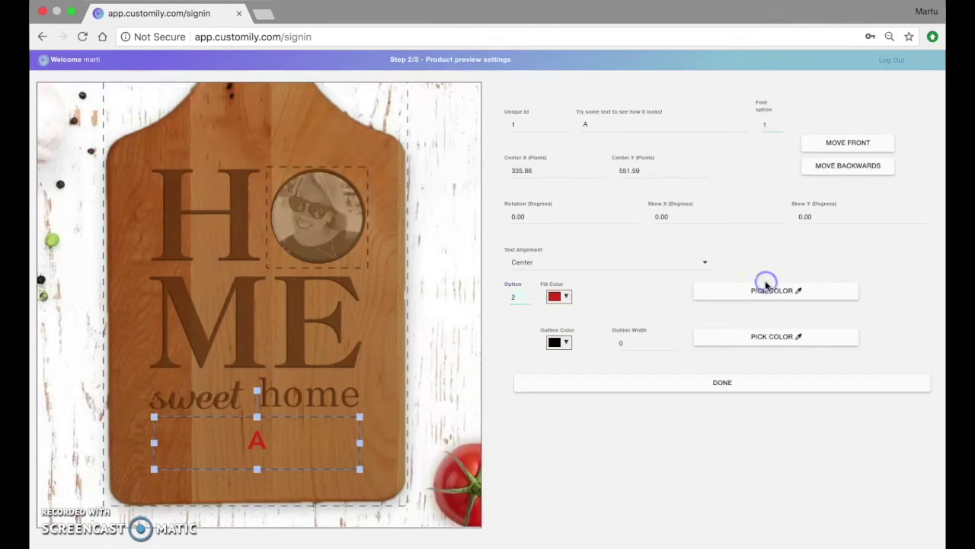
pyautogui.click(245, 309)
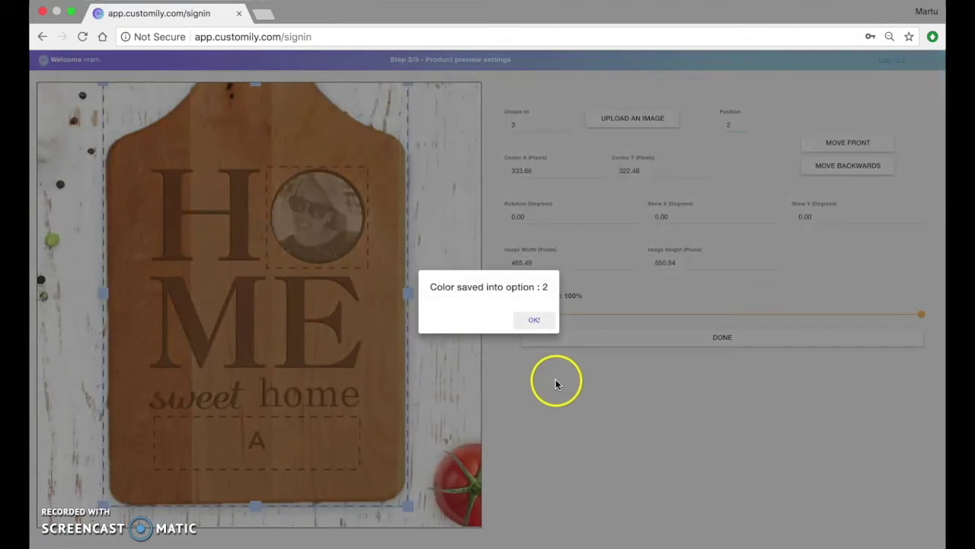
pyautogui.click(536, 317)
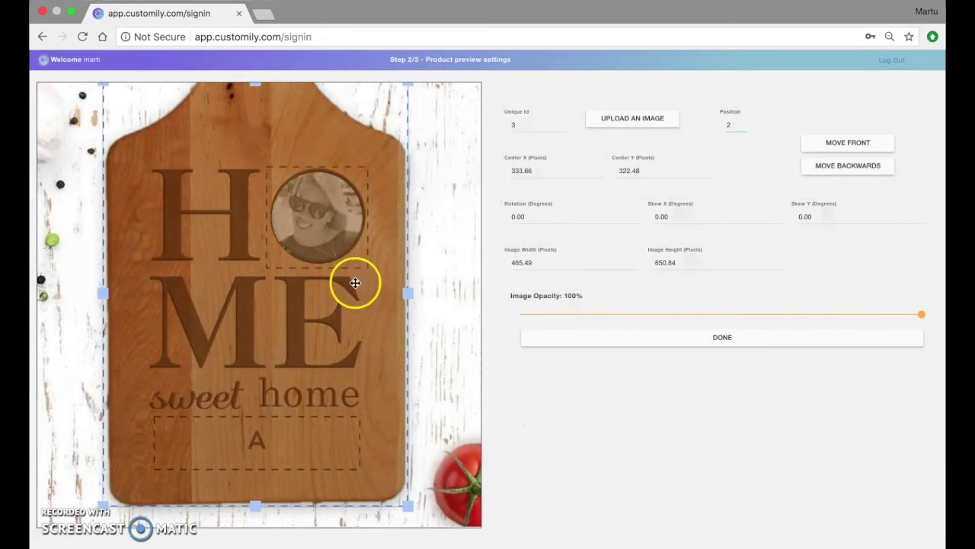
pyautogui.click(649, 341)
# - In Final Review, replace the A placeholder text with a sample family name
pyautogui.click(723, 173)
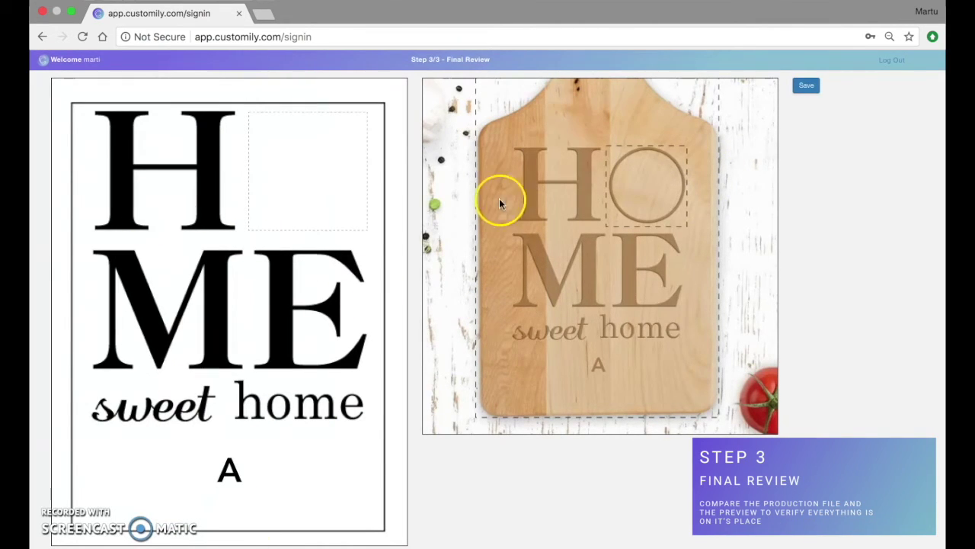
pyautogui.click(229, 473)
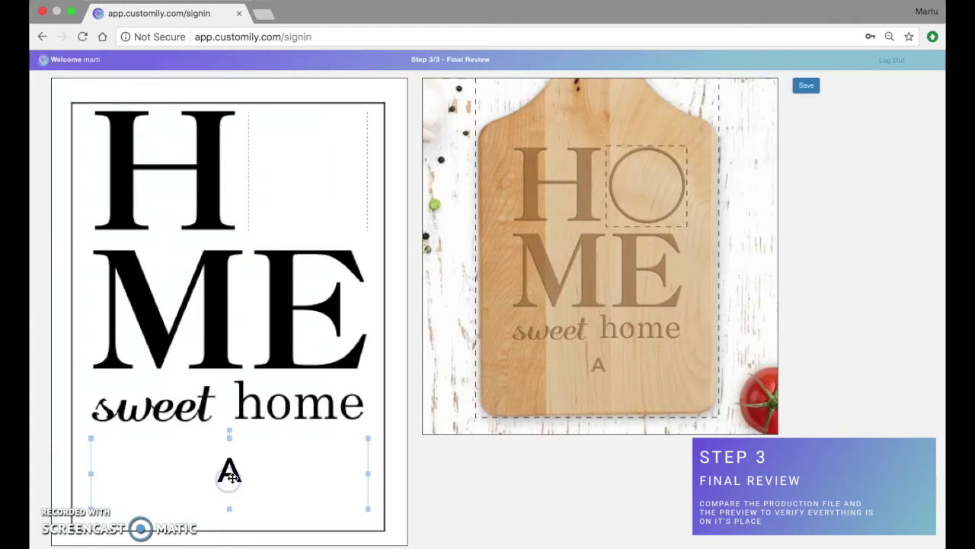
pyautogui.doubleClick(229, 472)
pyautogui.moveTo(228, 470); pyautogui.dragTo(255, 476)
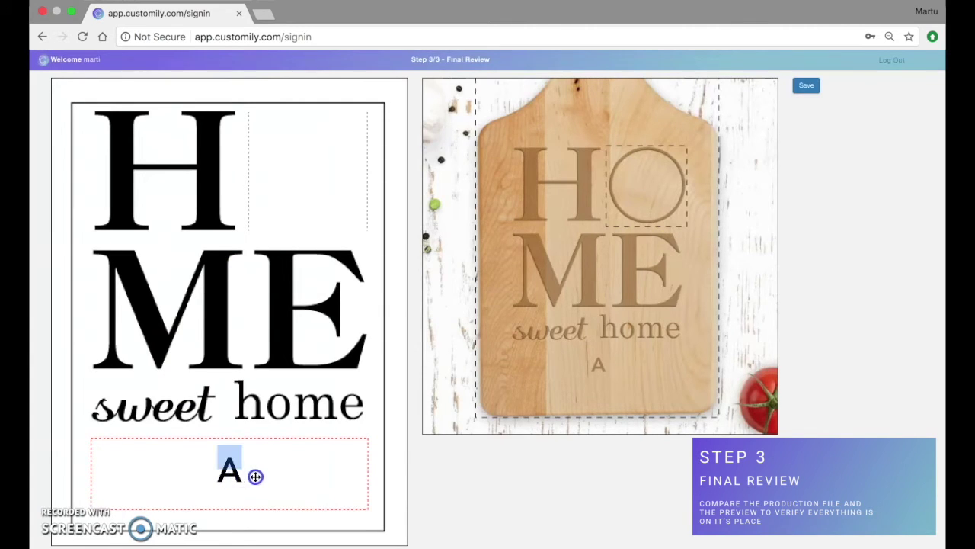
pyautogui.write('Th')
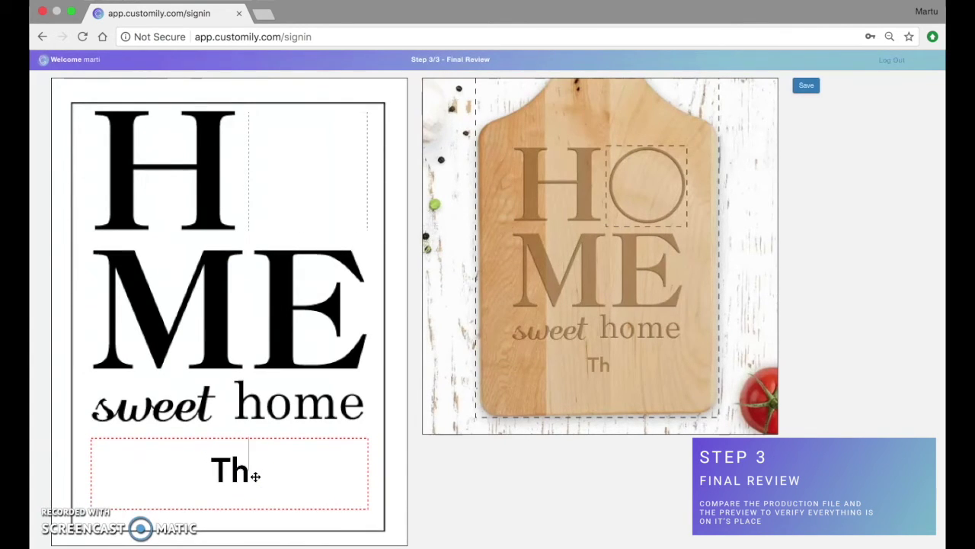
pyautogui.write('e Johns')
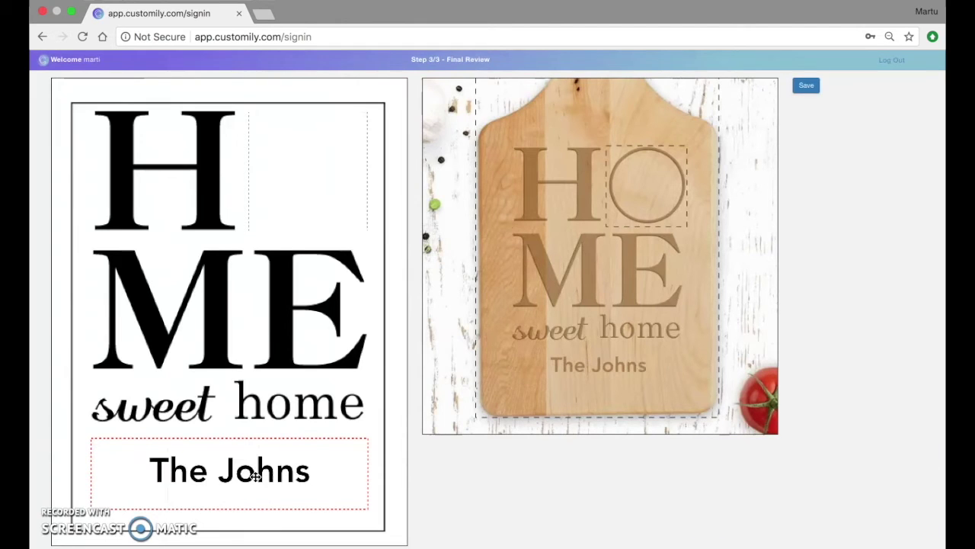
pyautogui.write('ons')
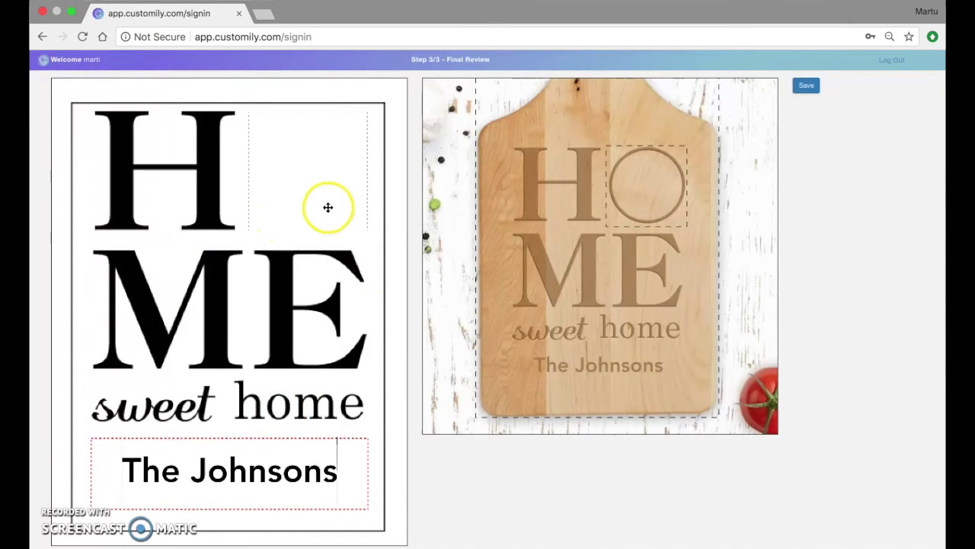
# - Load a Desktop test photo into the circular placeholder and save the product
pyautogui.click(328, 207)
pyautogui.click(838, 114)
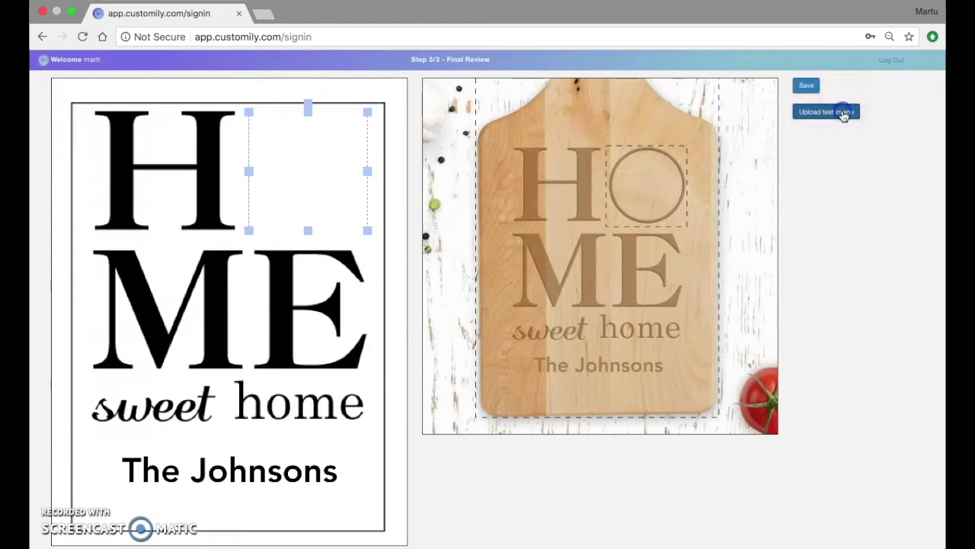
pyautogui.click(279, 52)
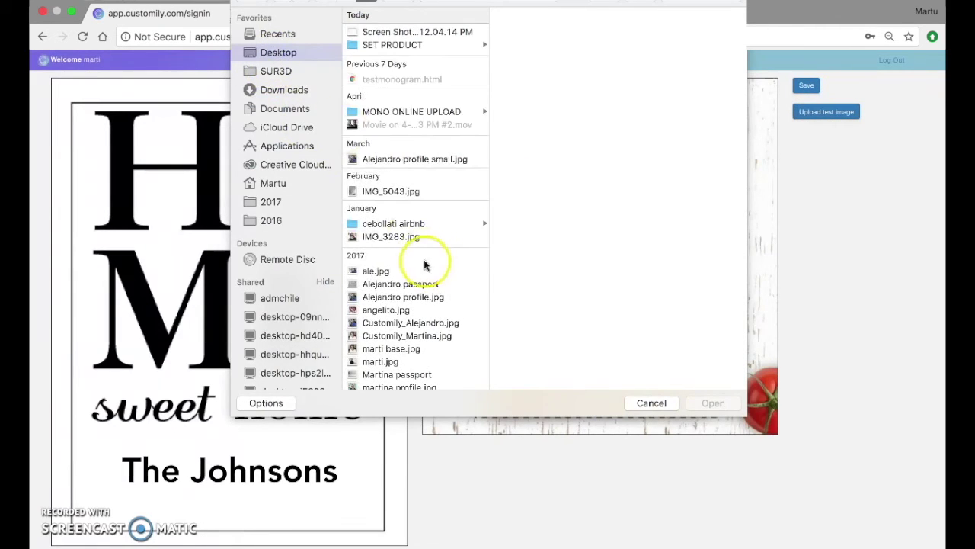
pyautogui.click(390, 236)
pyautogui.click(716, 402)
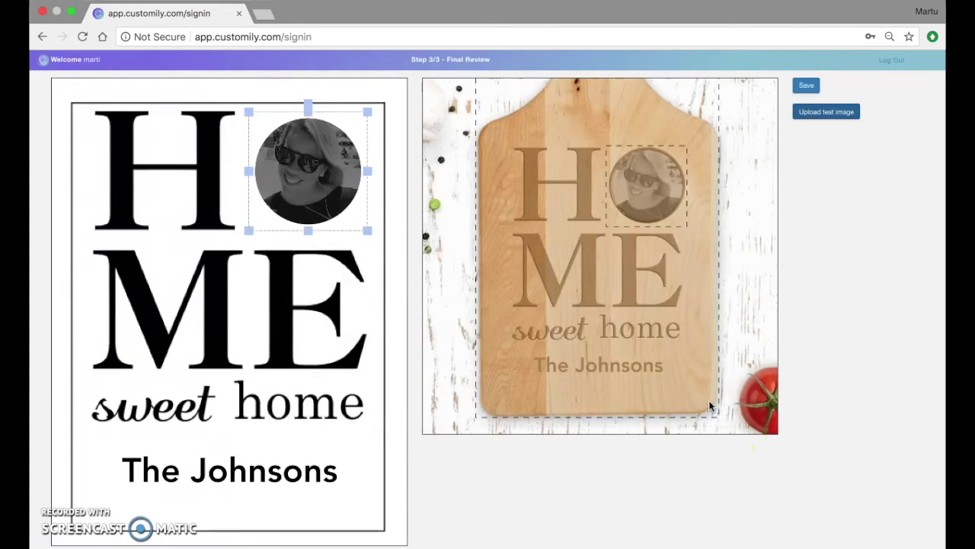
pyautogui.click(844, 333)
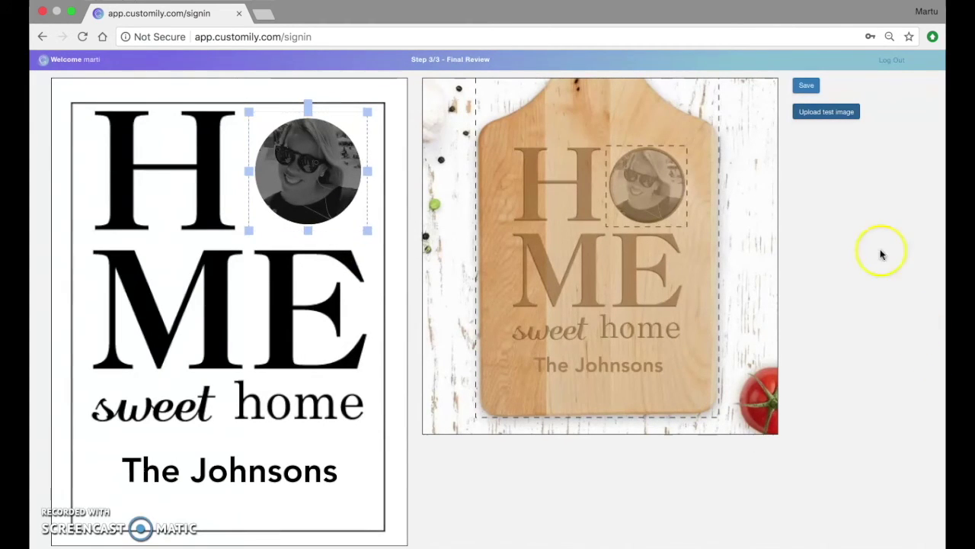
pyautogui.click(810, 85)
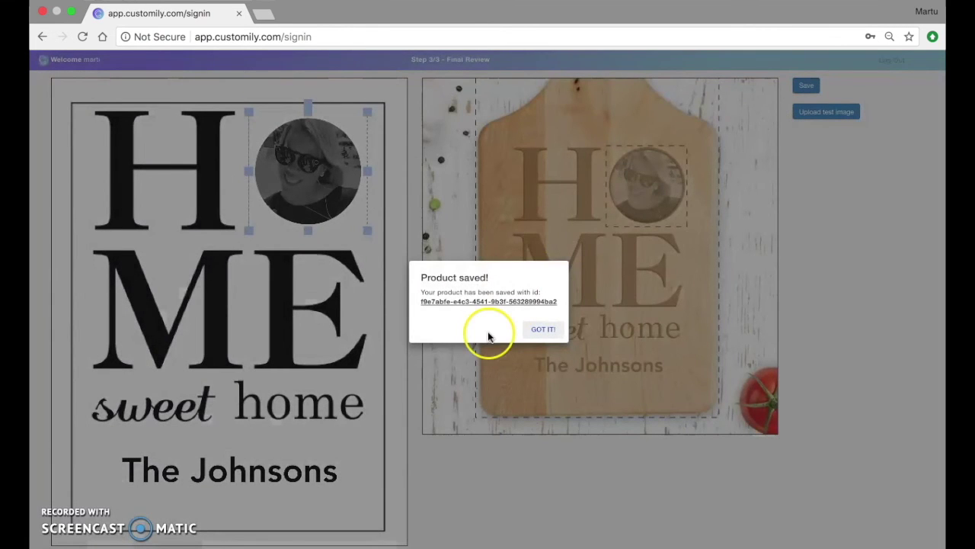
# - Highlight the full product ID link in the Product saved dialog
pyautogui.click(415, 300)
pyautogui.moveTo(415, 302); pyautogui.dragTo(558, 306)
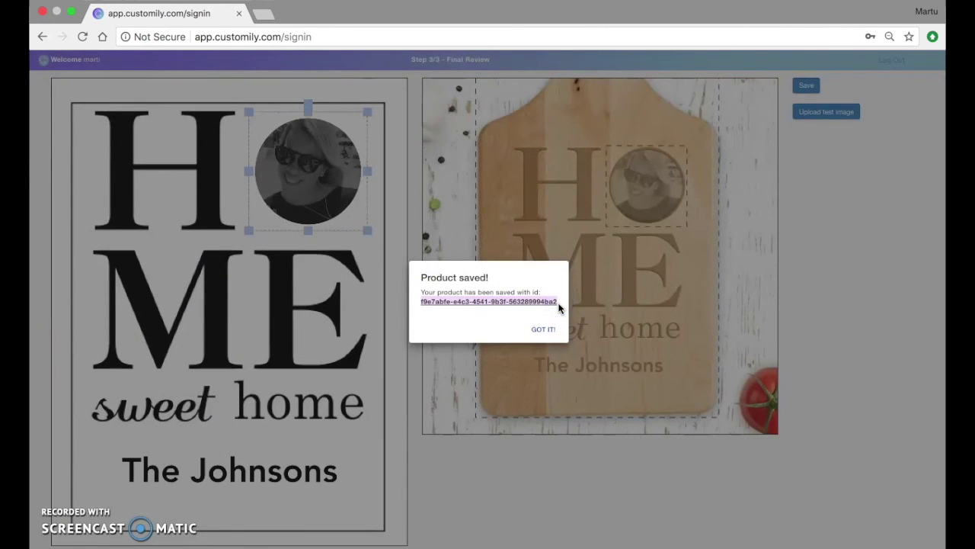